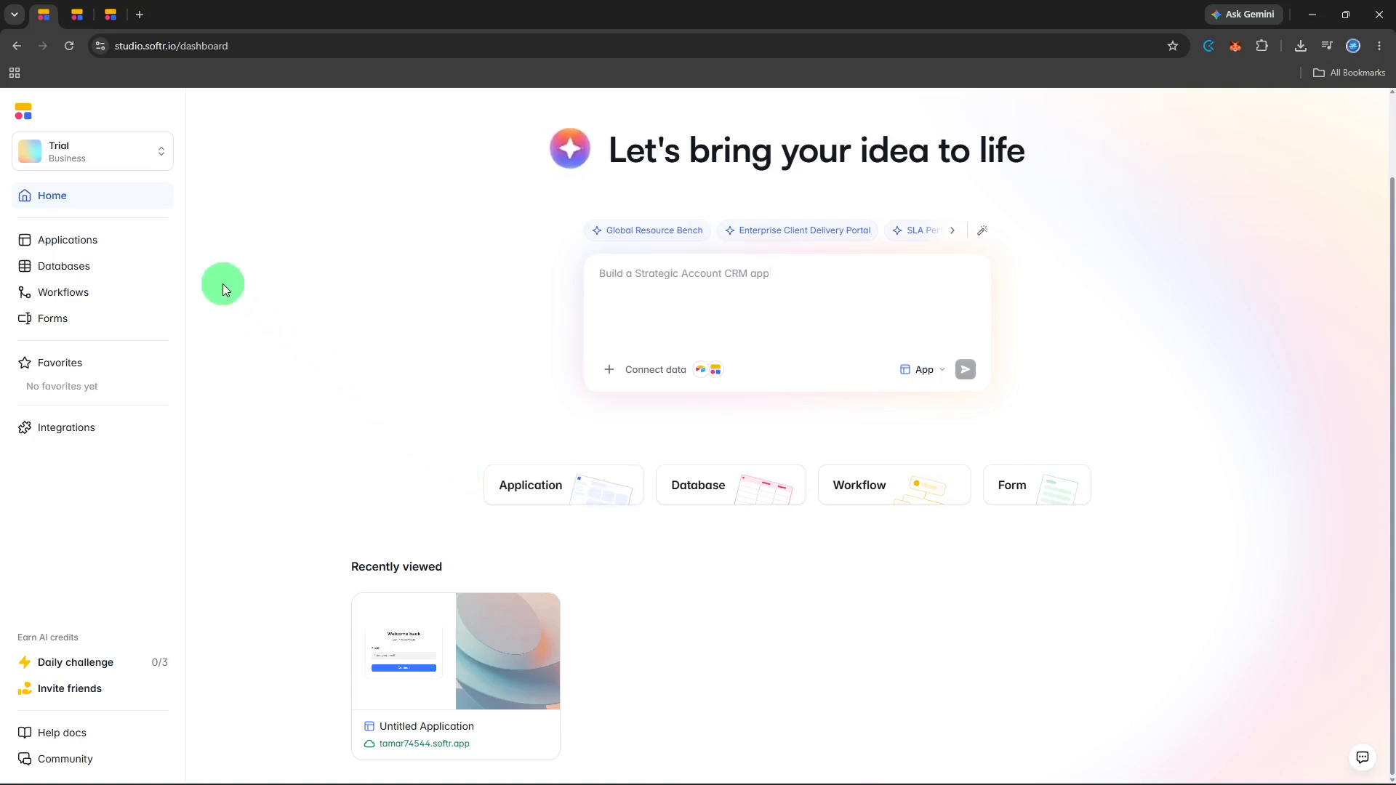
# Step: Open Untitled Application from the applications overview and go to its Item details page
pyautogui.click(164, 249)
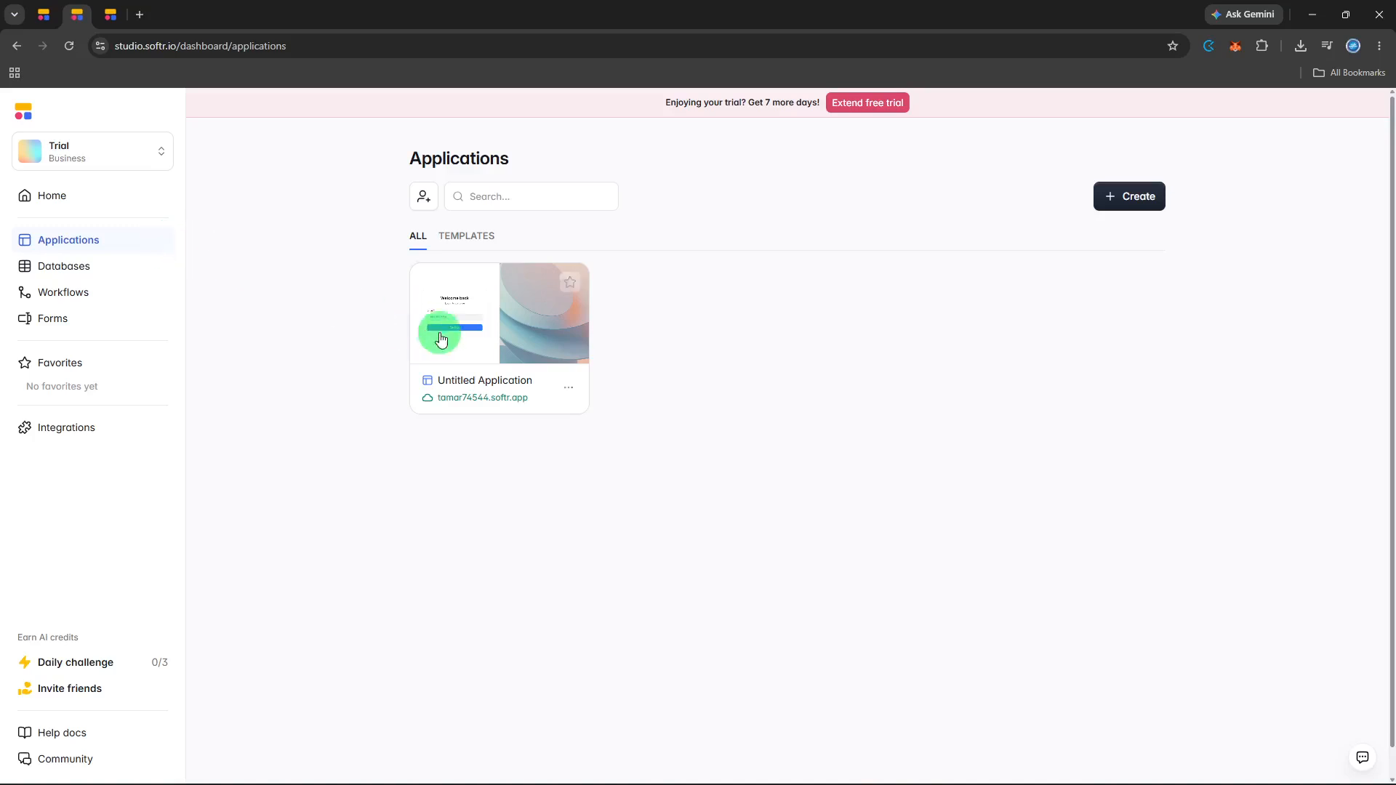
pyautogui.click(461, 350)
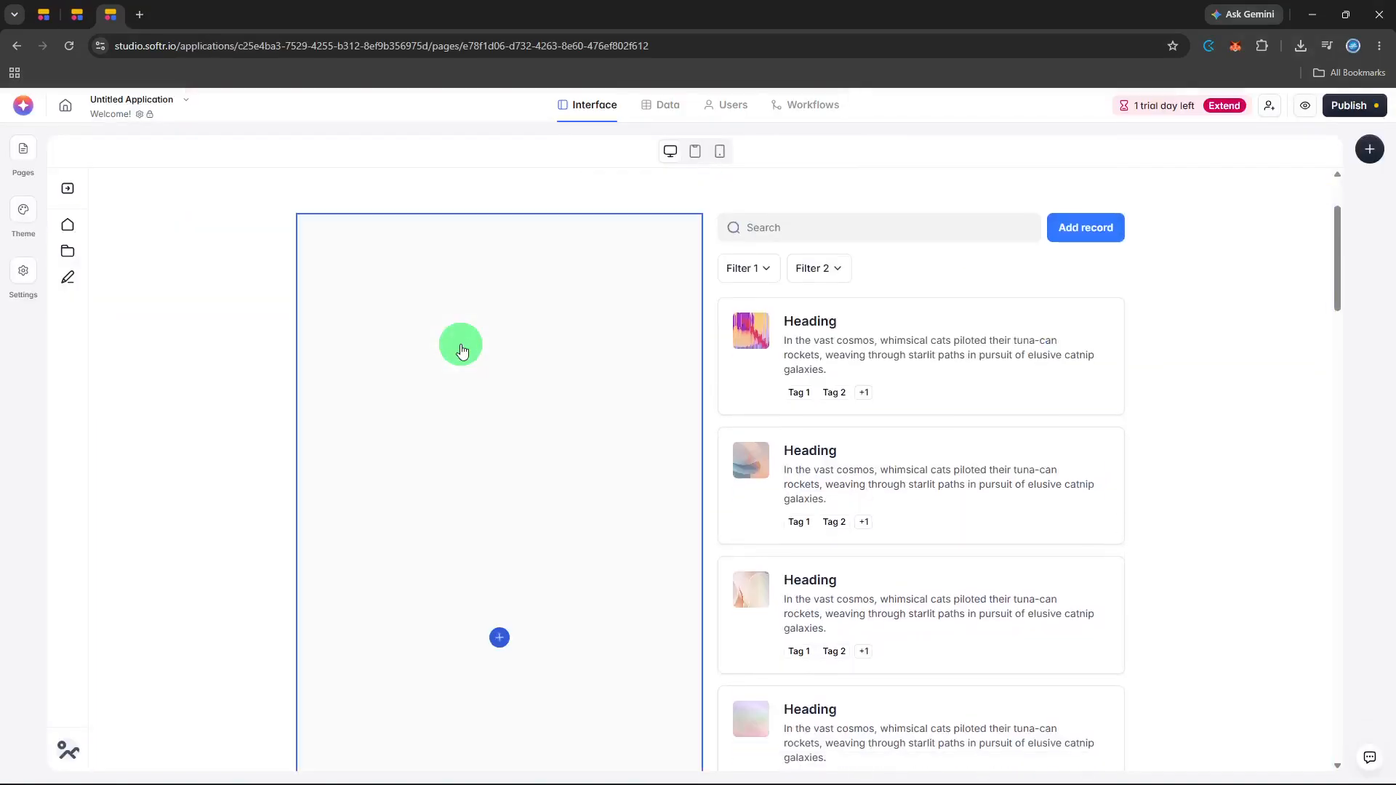
pyautogui.scroll(2, 461, 350)
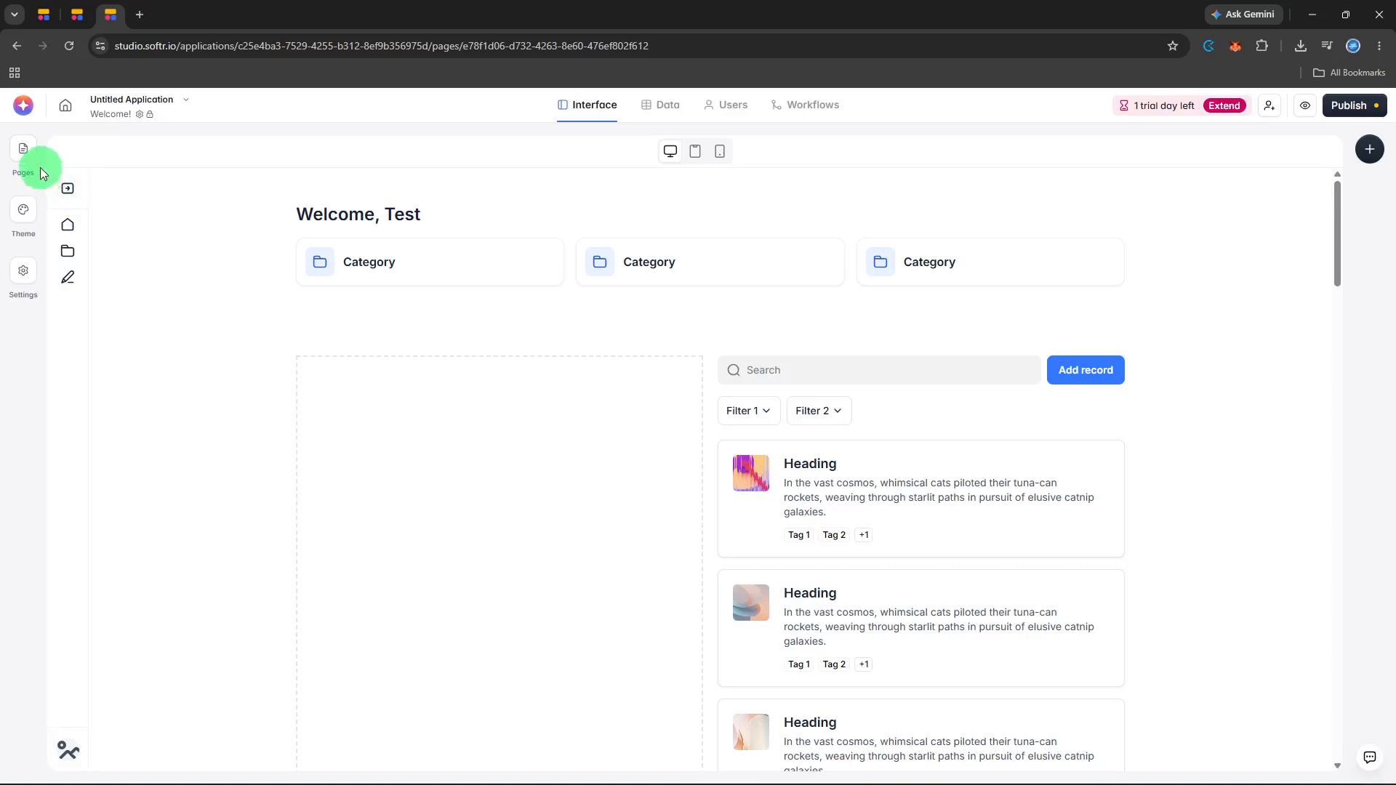
pyautogui.click(22, 153)
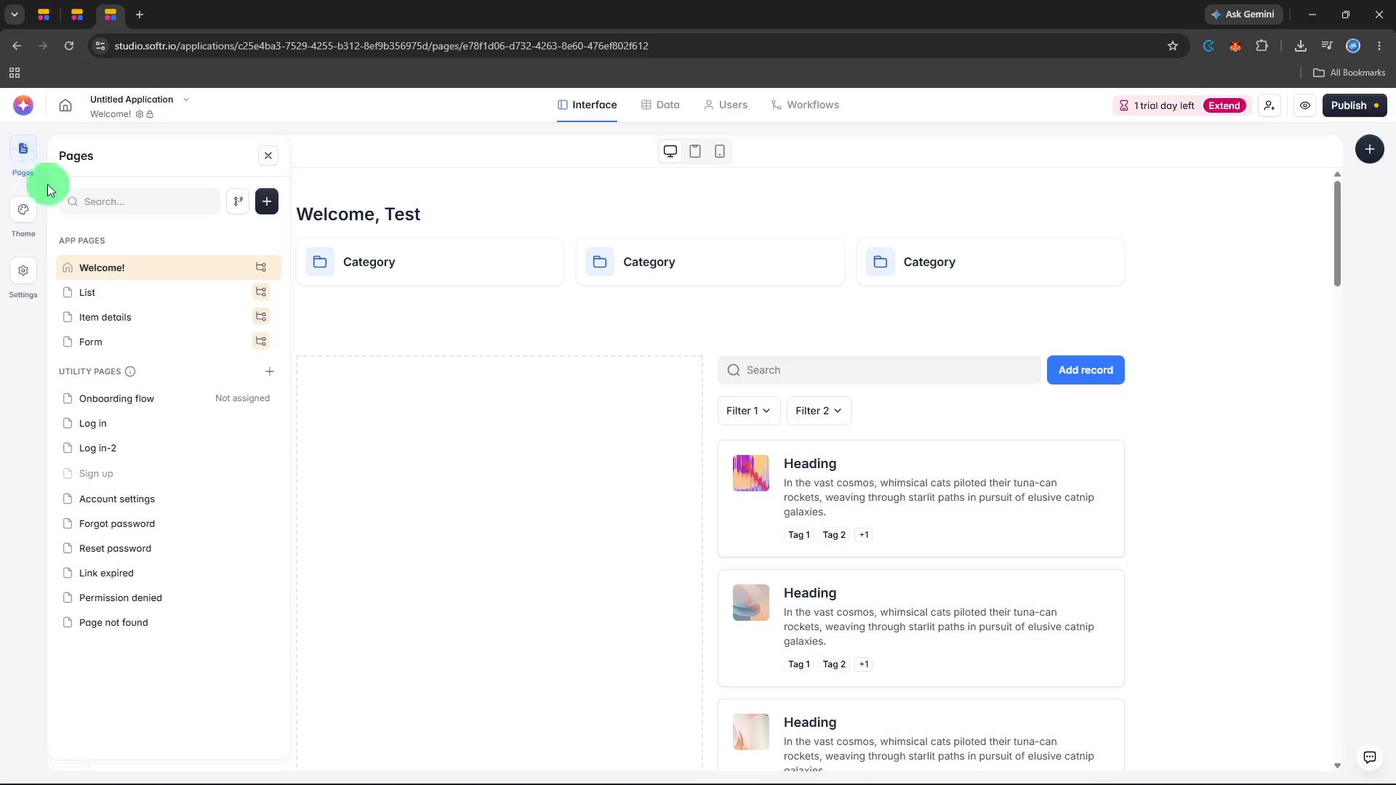
pyautogui.click(146, 318)
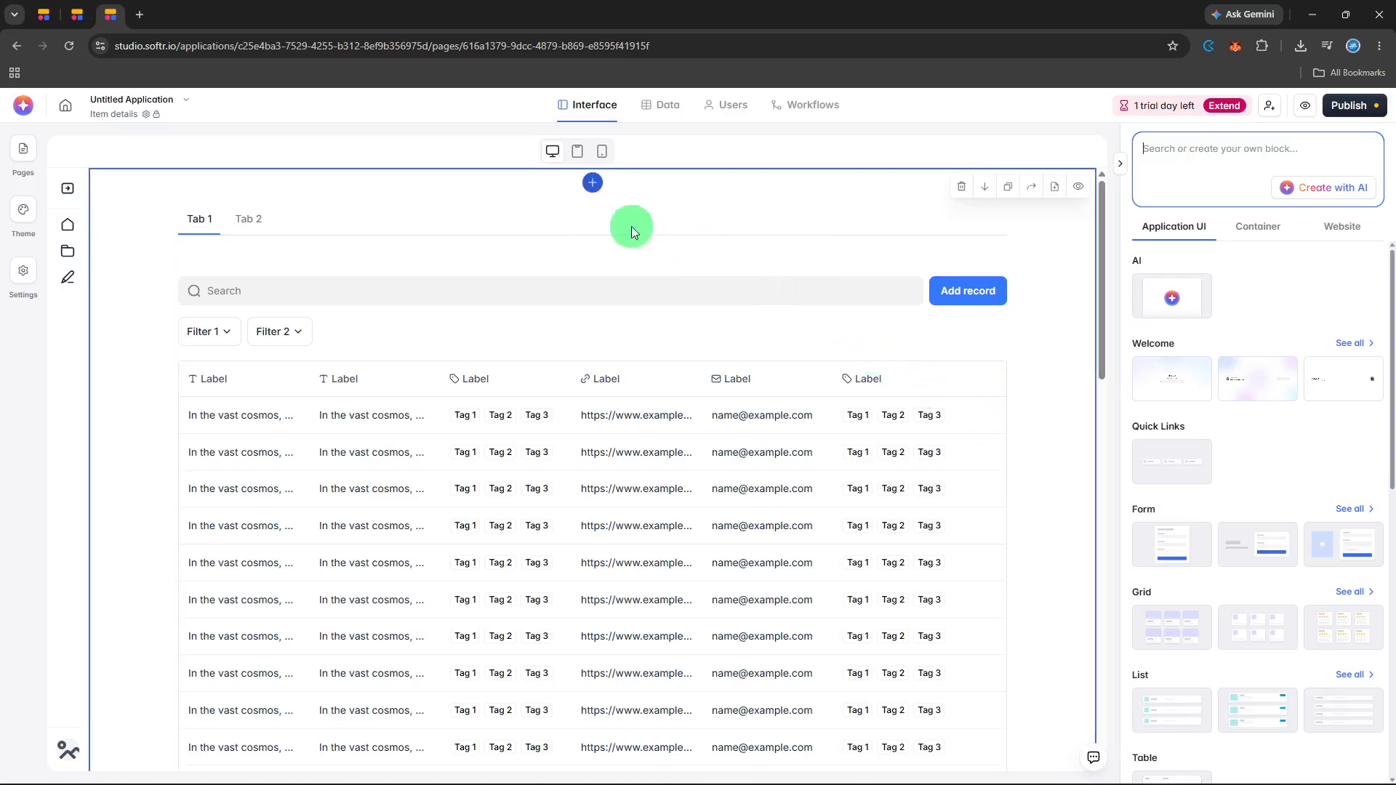
# Step: Review the available container layouts and add a Tab container above the existing tabs on the Item details page
pyautogui.click(590, 189)
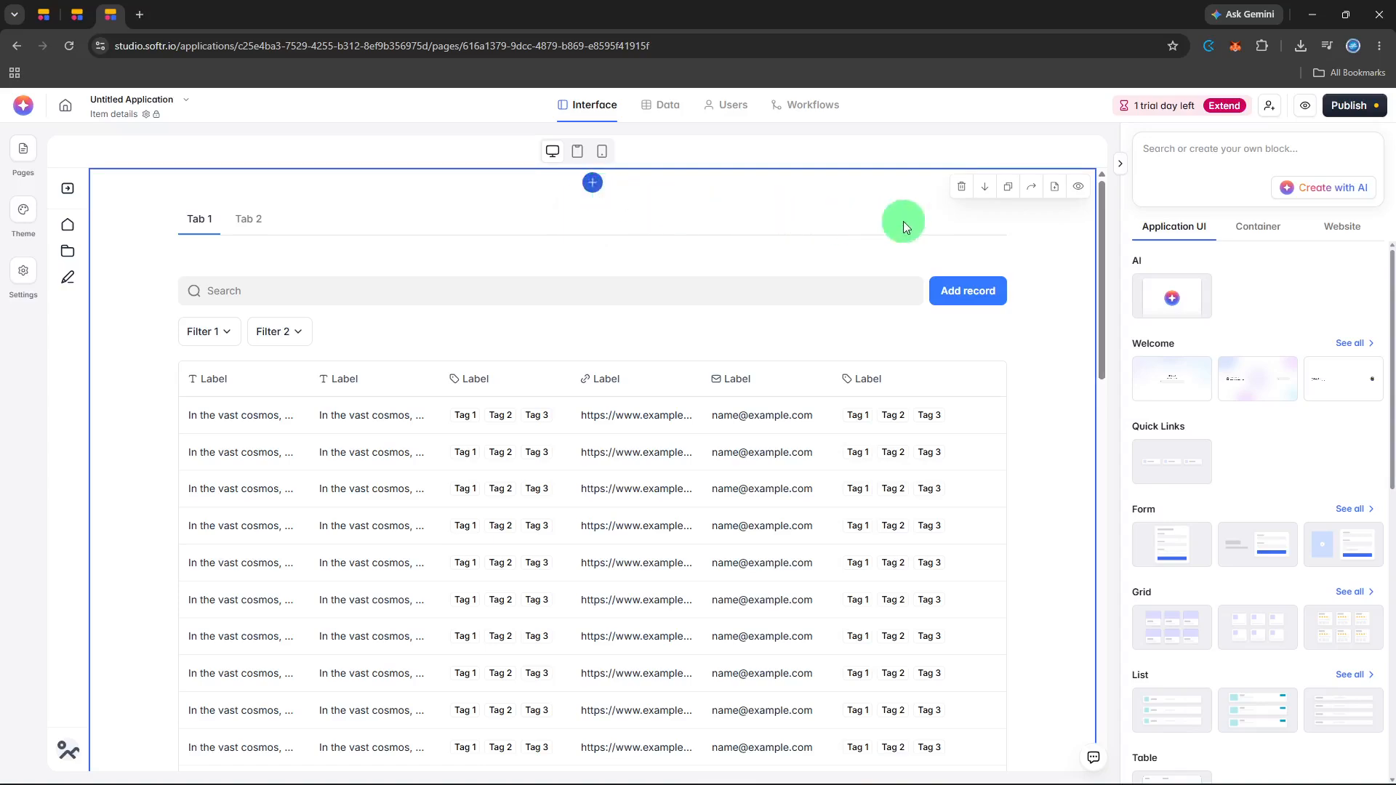
pyautogui.click(1259, 230)
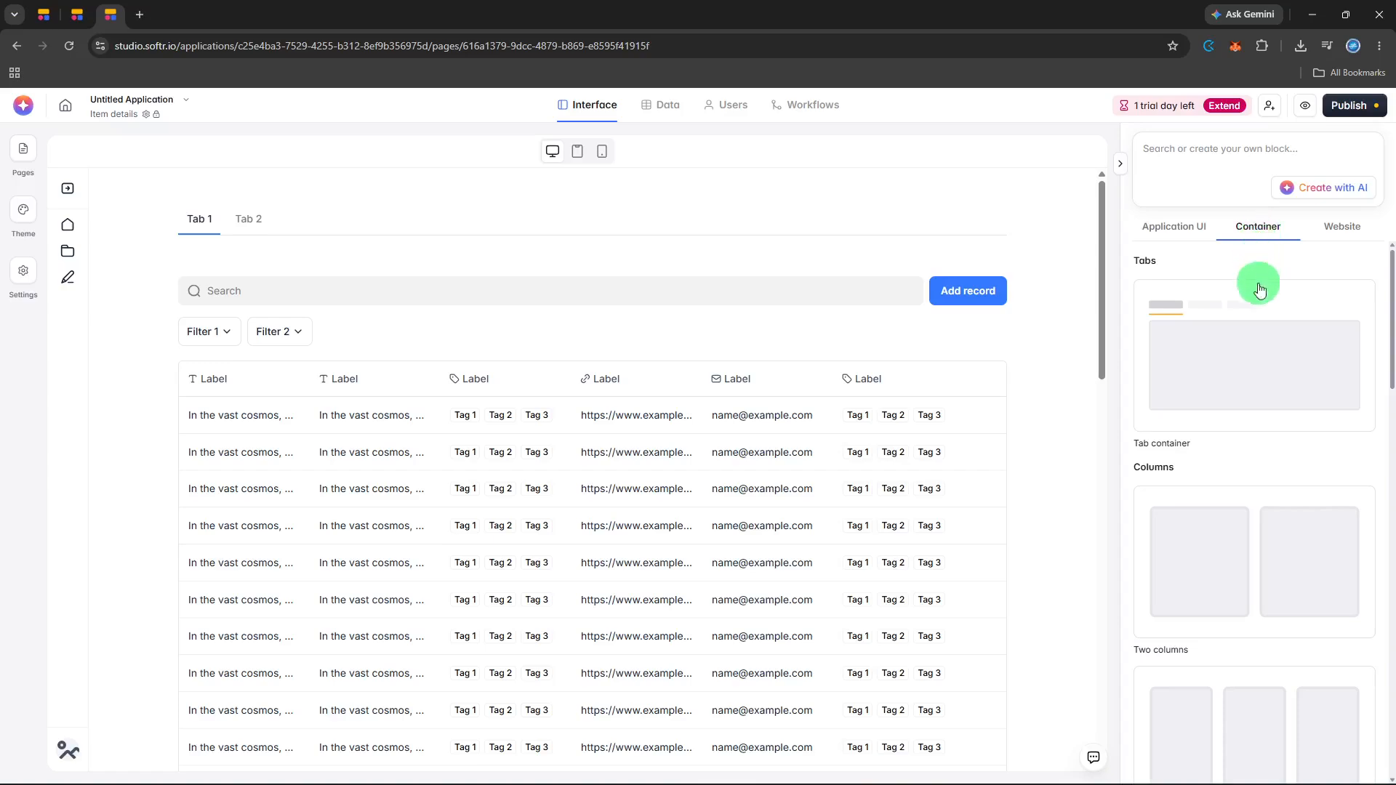
pyautogui.scroll(-5, 1260, 291)
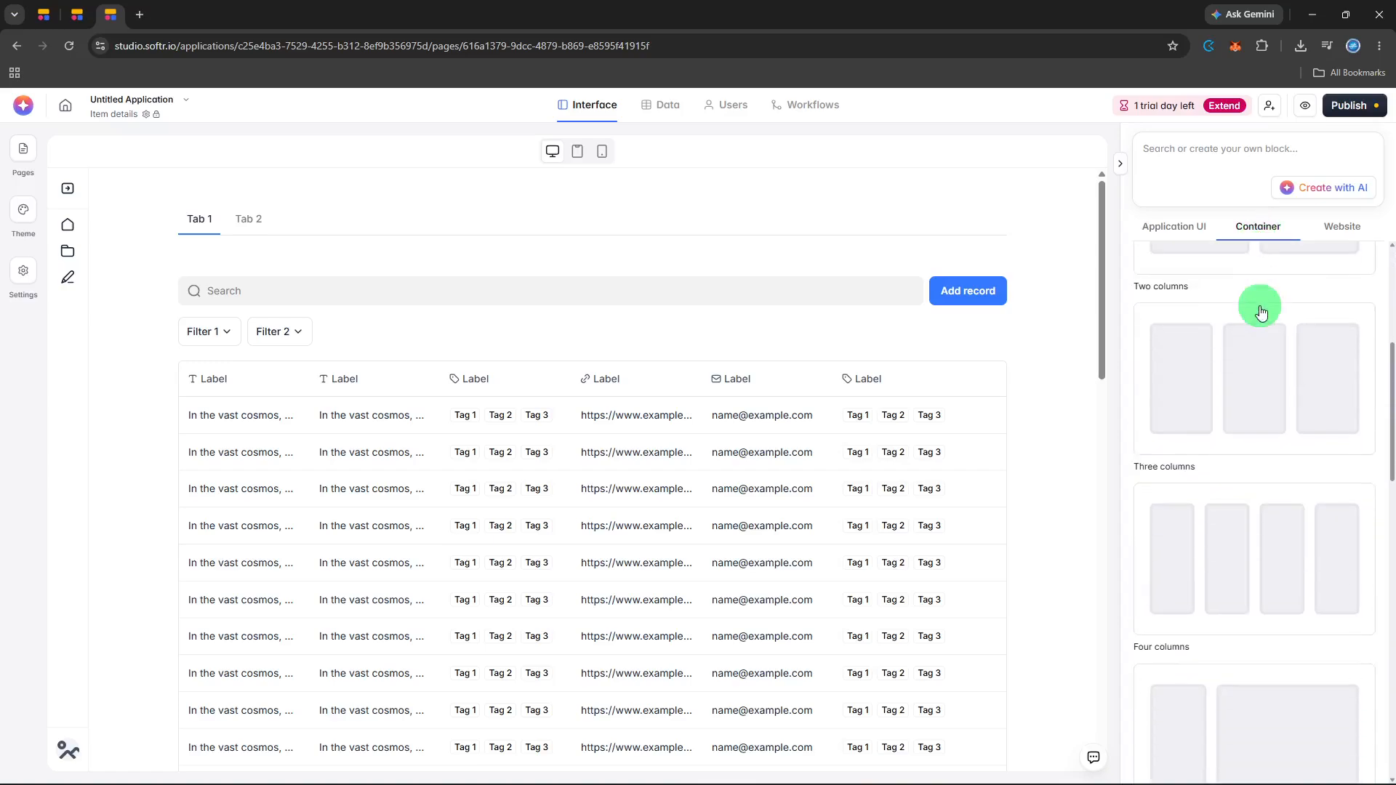
pyautogui.scroll(-5, 1260, 312)
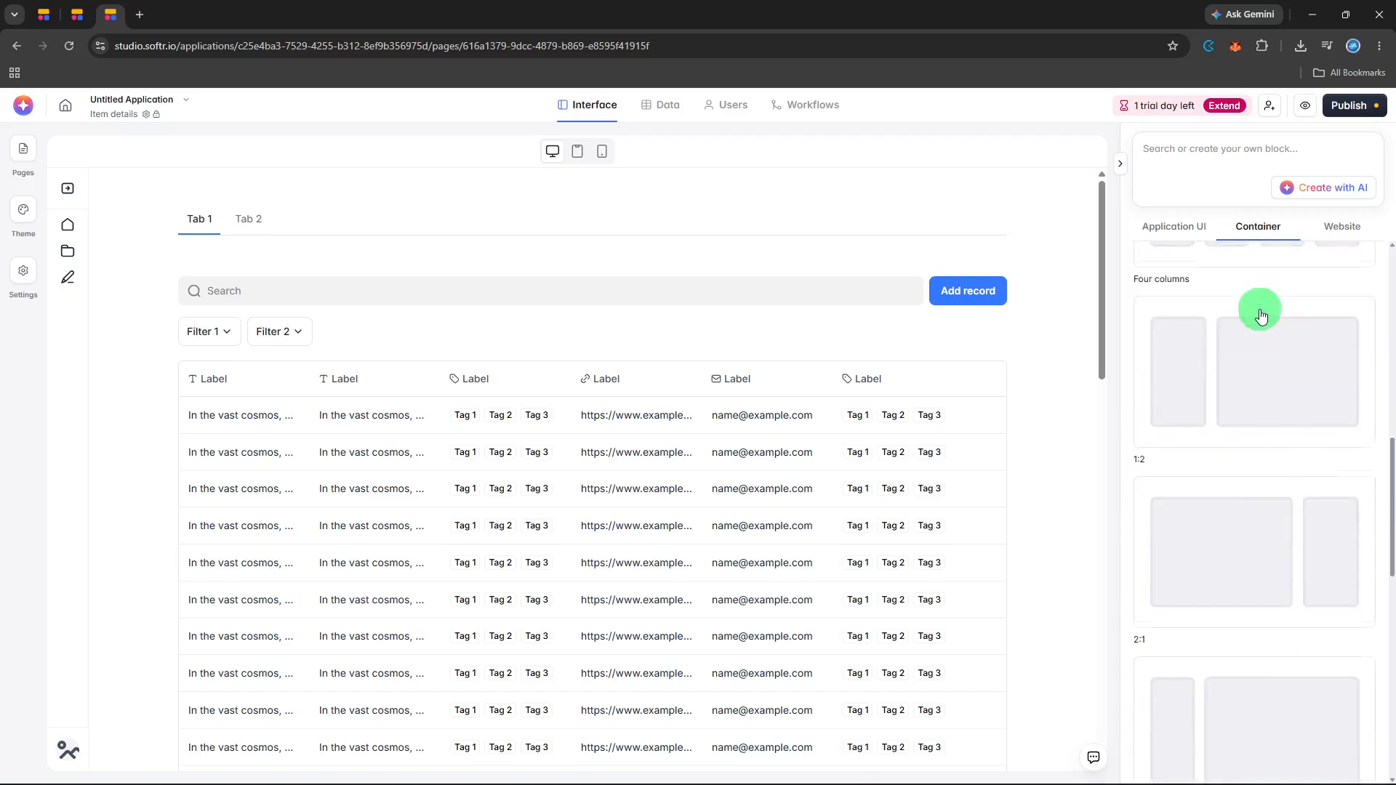
pyautogui.scroll(-5, 1260, 314)
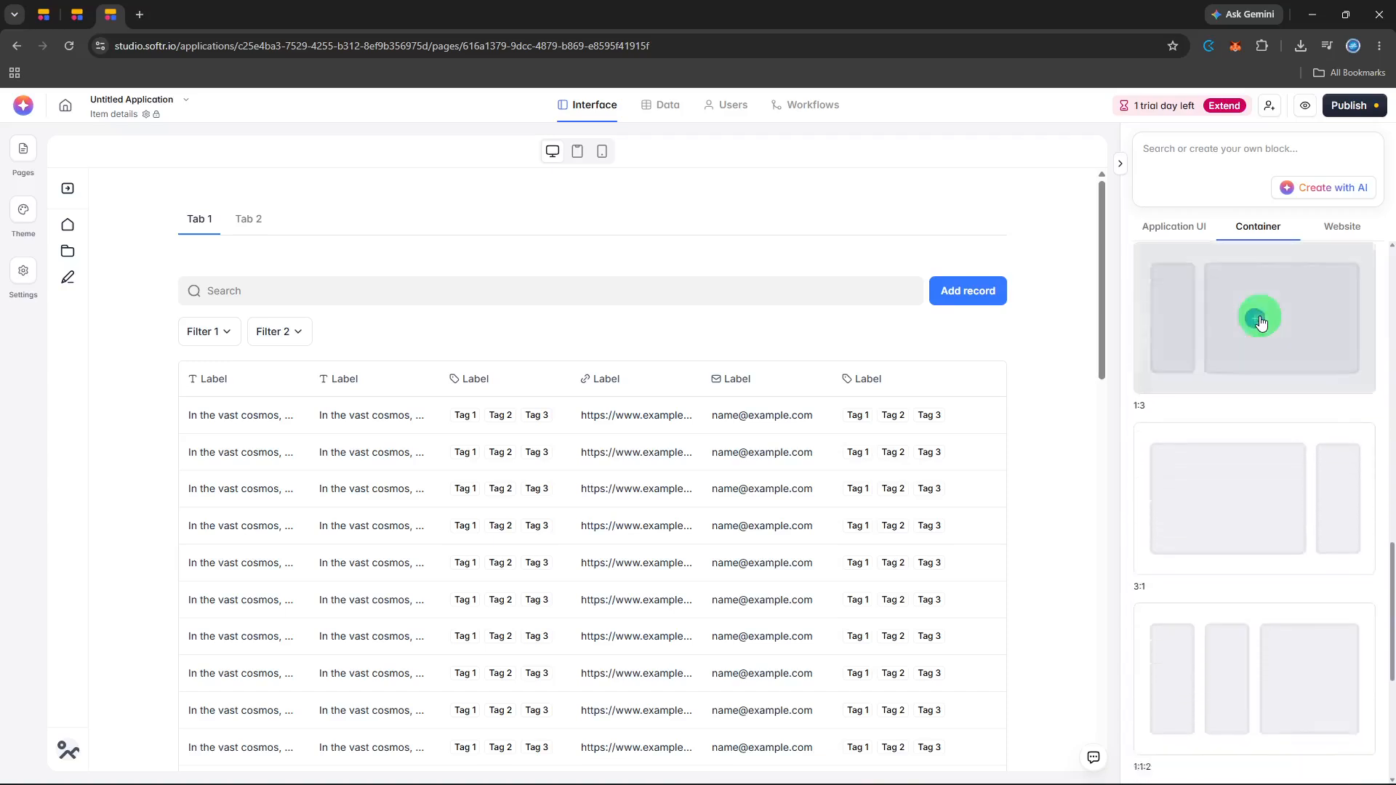
pyautogui.scroll(-5, 1260, 322)
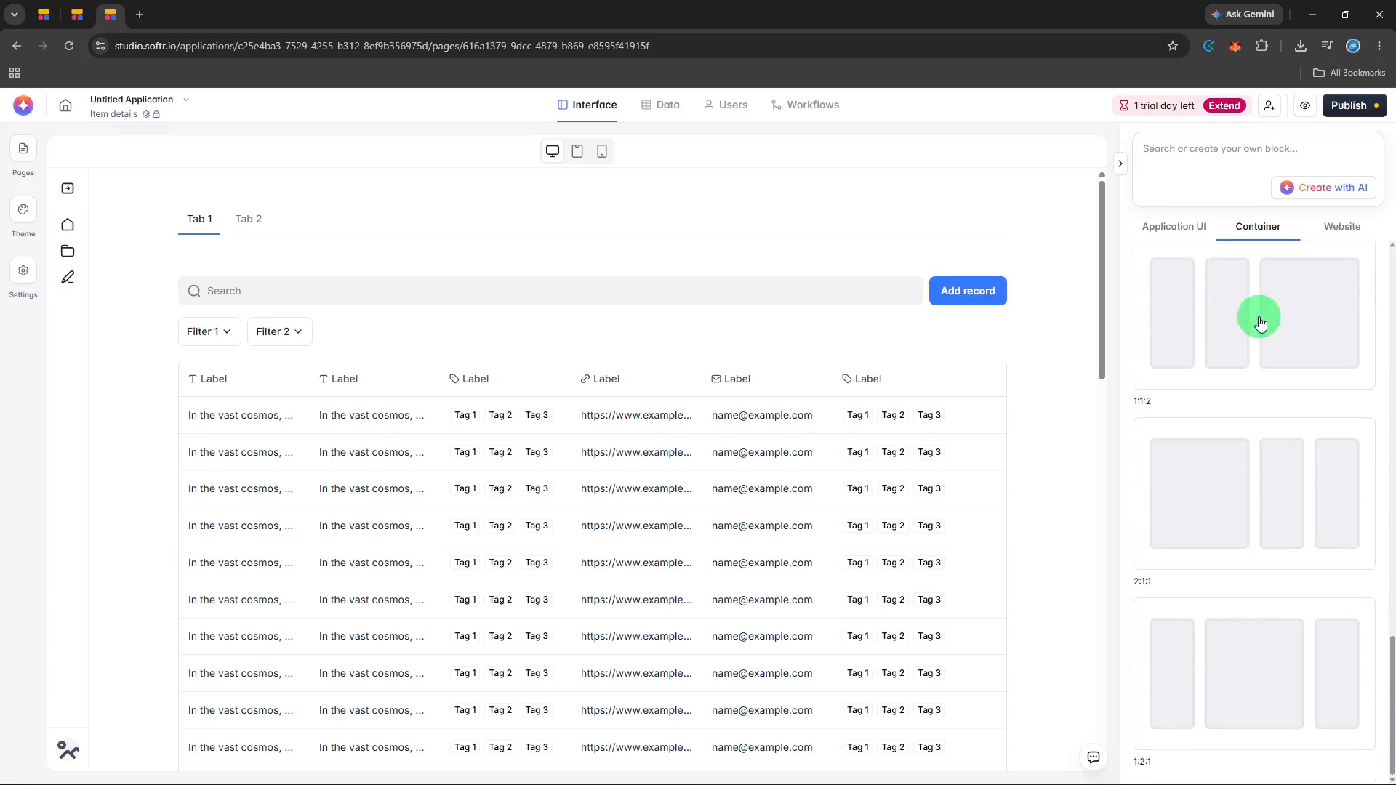
pyautogui.scroll(5, 1260, 324)
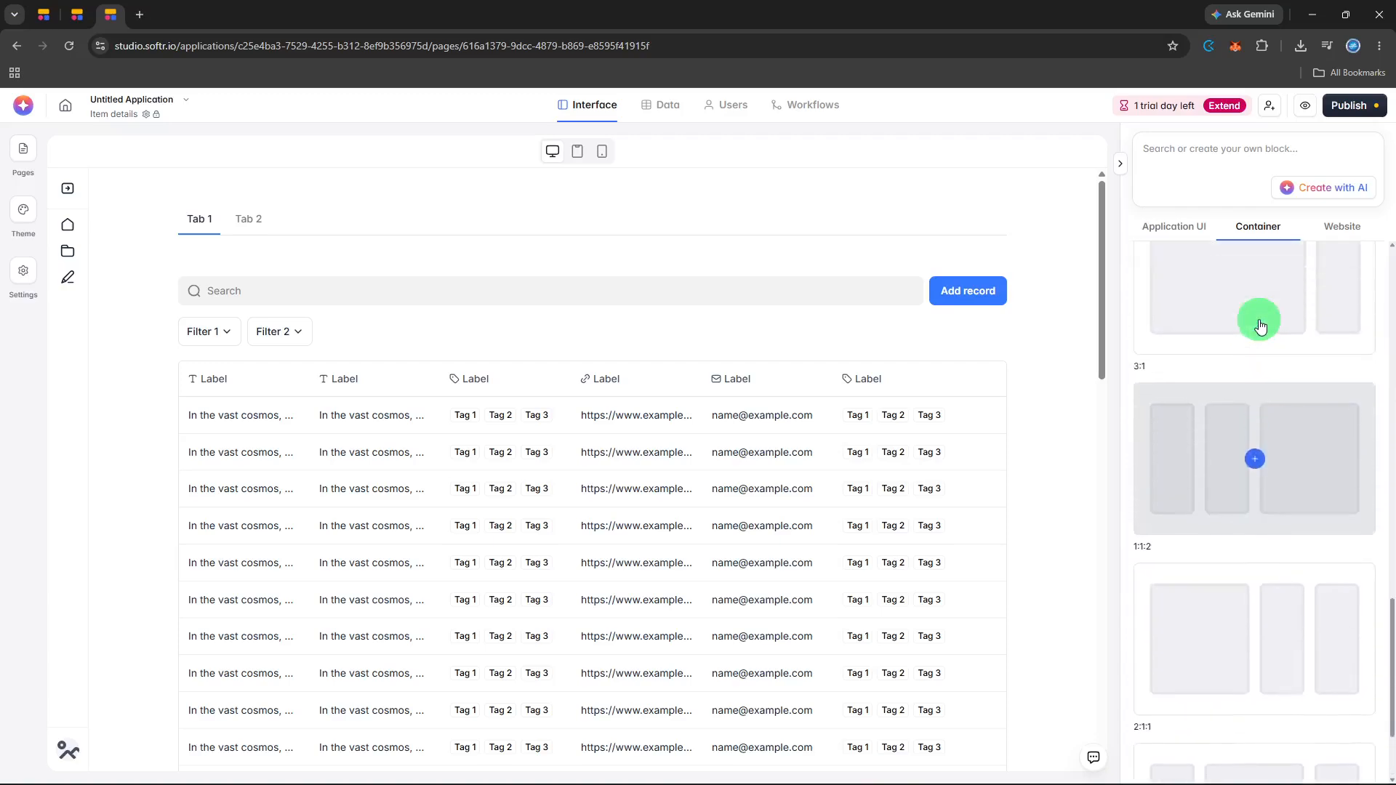
pyautogui.scroll(6, 1261, 326)
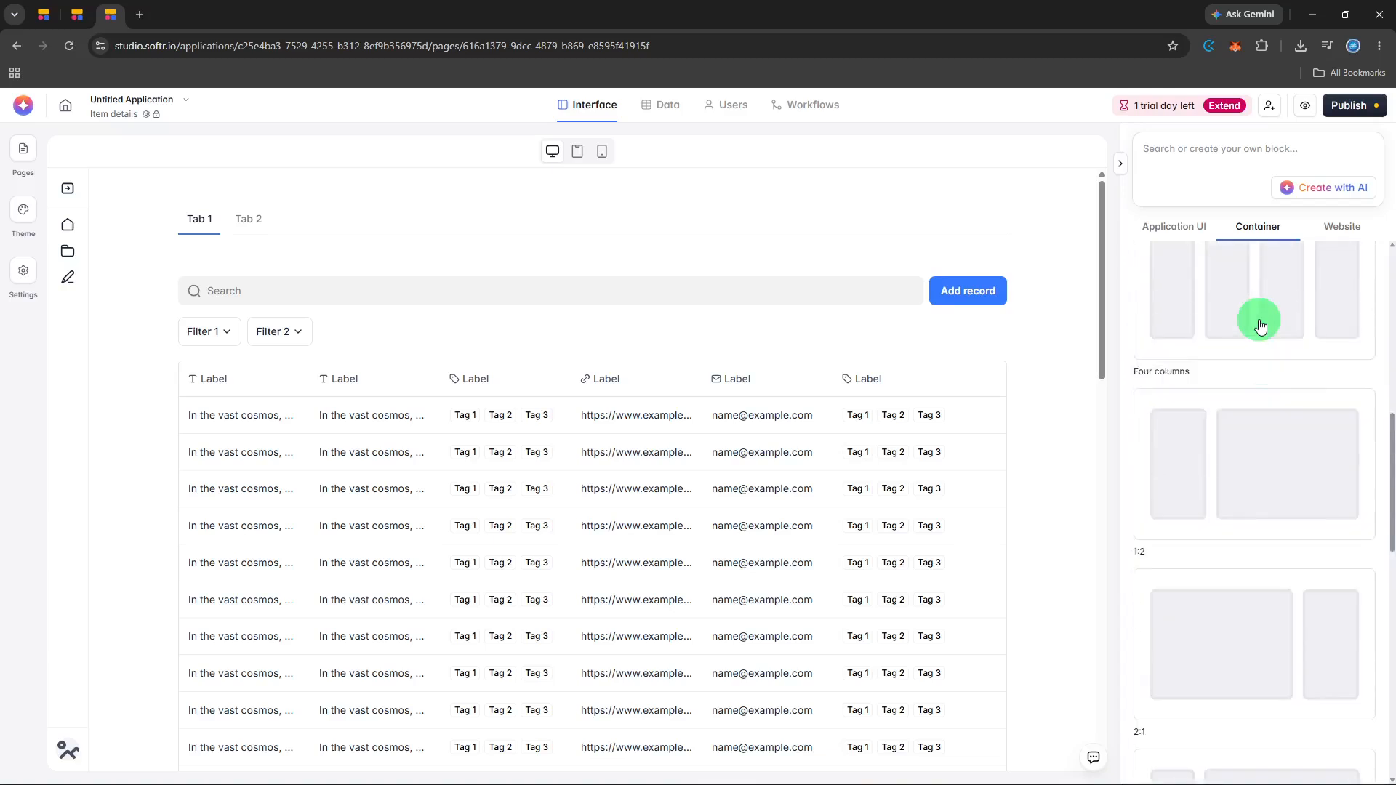
pyautogui.scroll(5, 1261, 326)
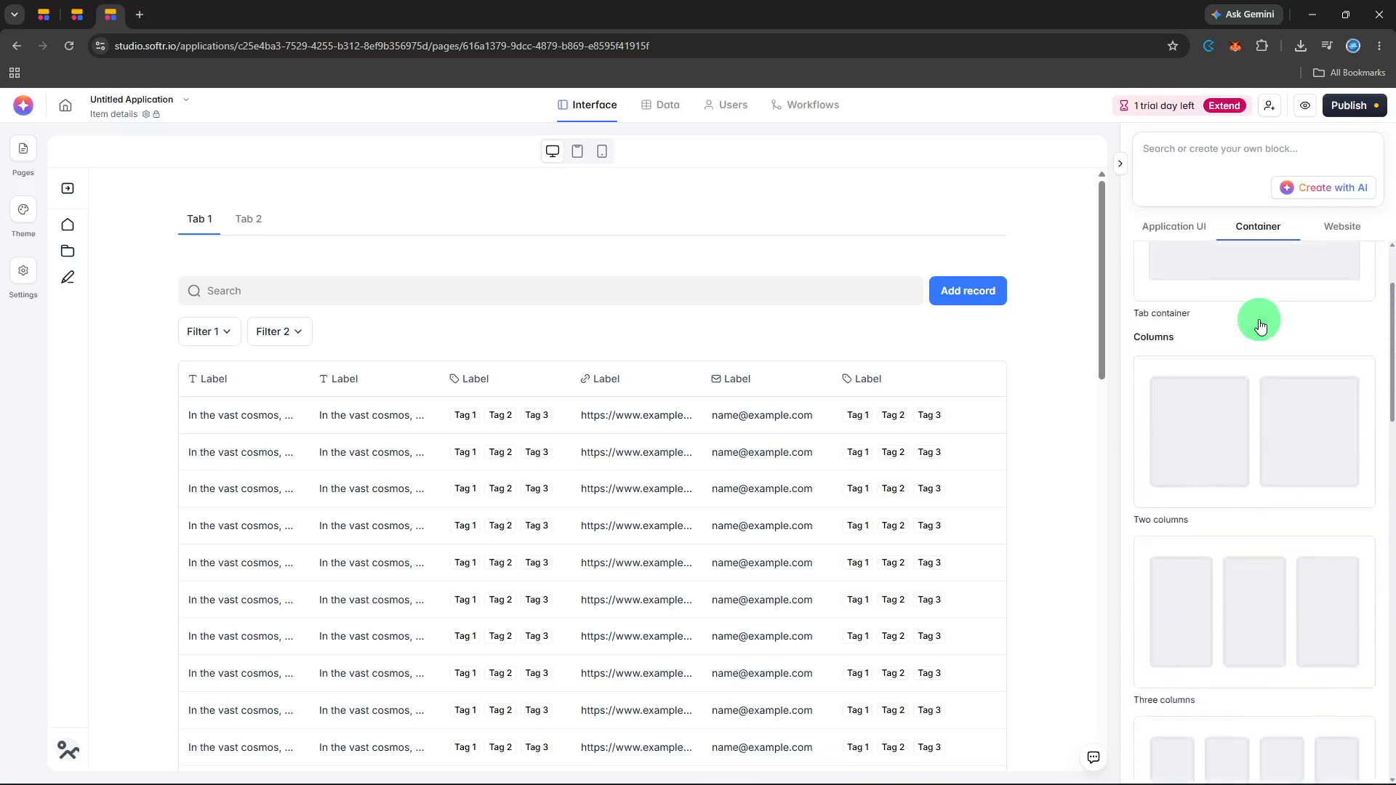
pyautogui.scroll(2, 1261, 325)
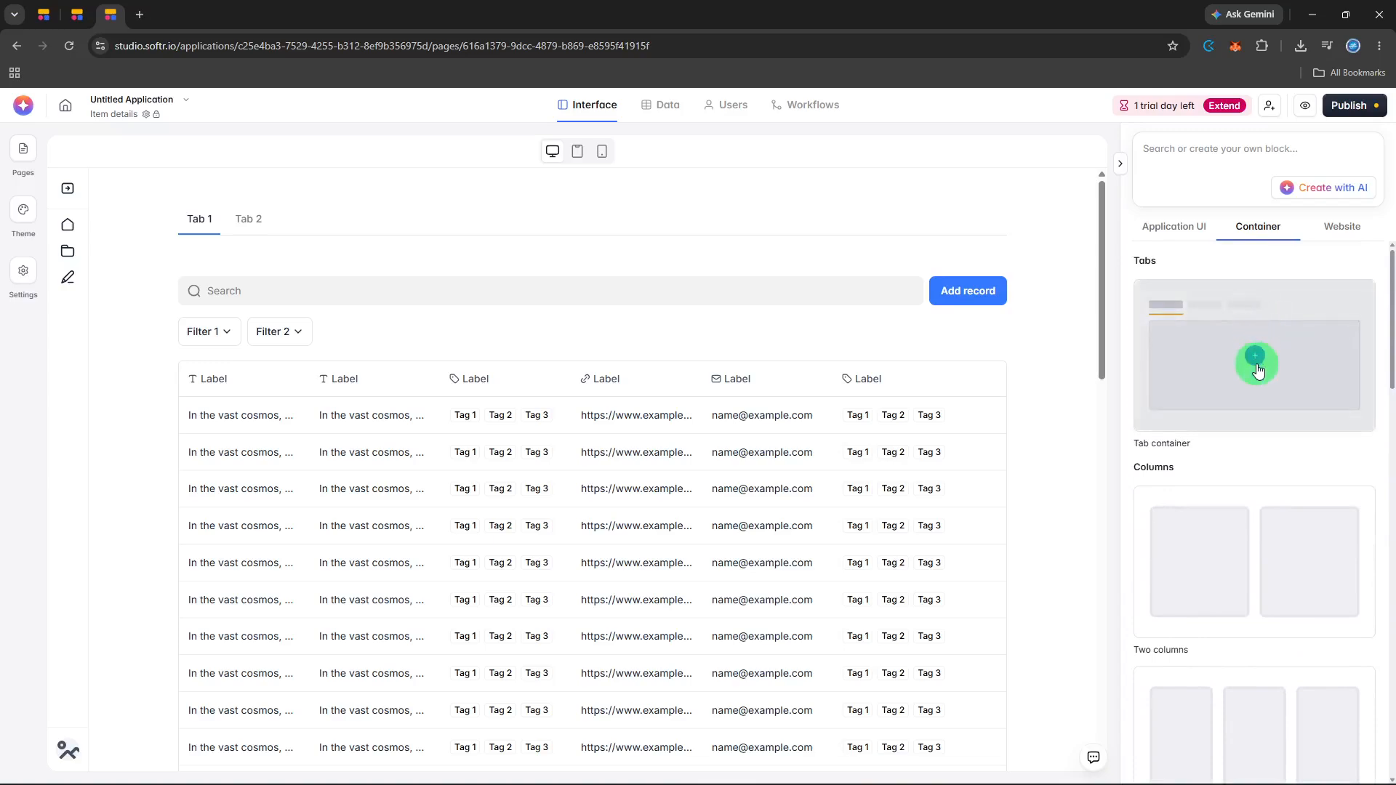
pyautogui.click(1257, 367)
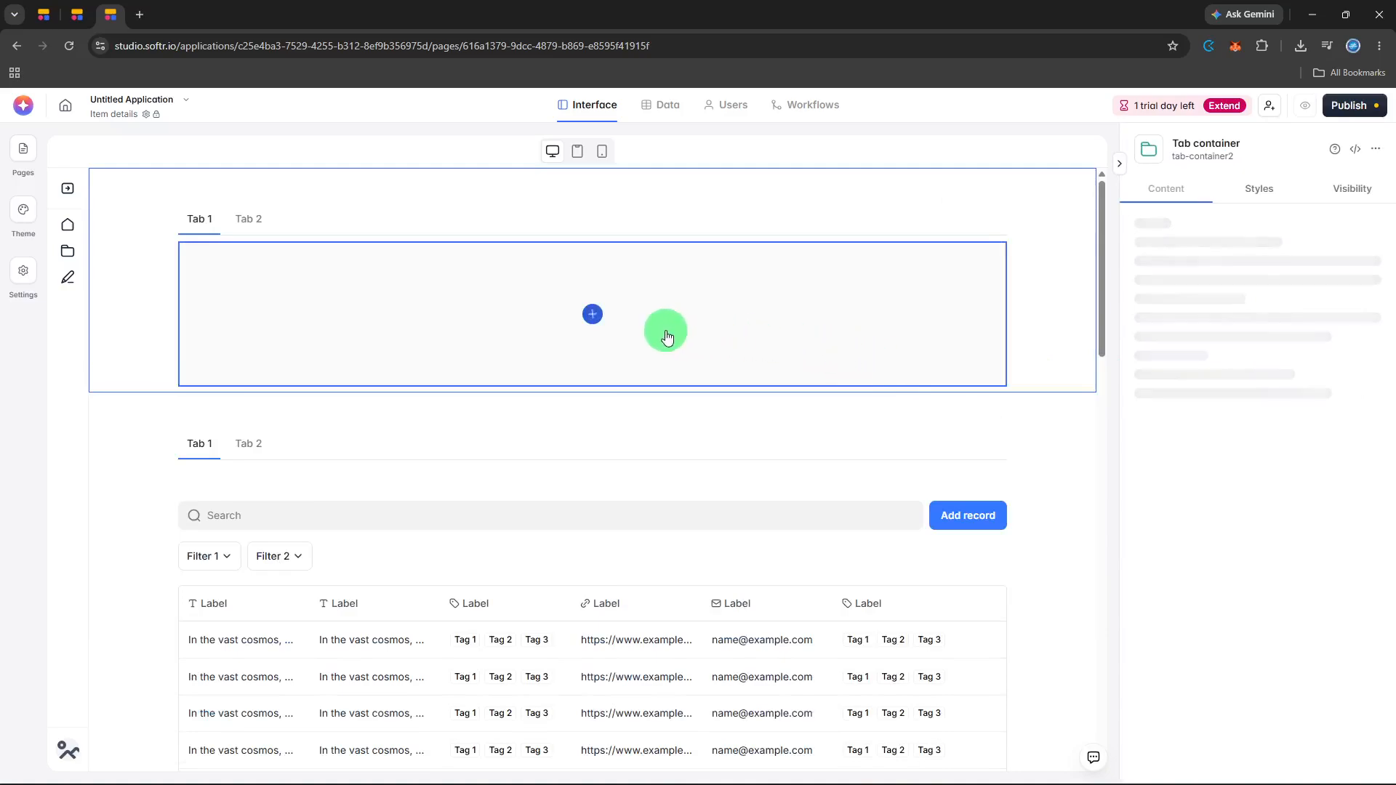
# Step: Add the Soft gradient Welcome block twice inside Tab 1 of the new tab container
pyautogui.click(599, 325)
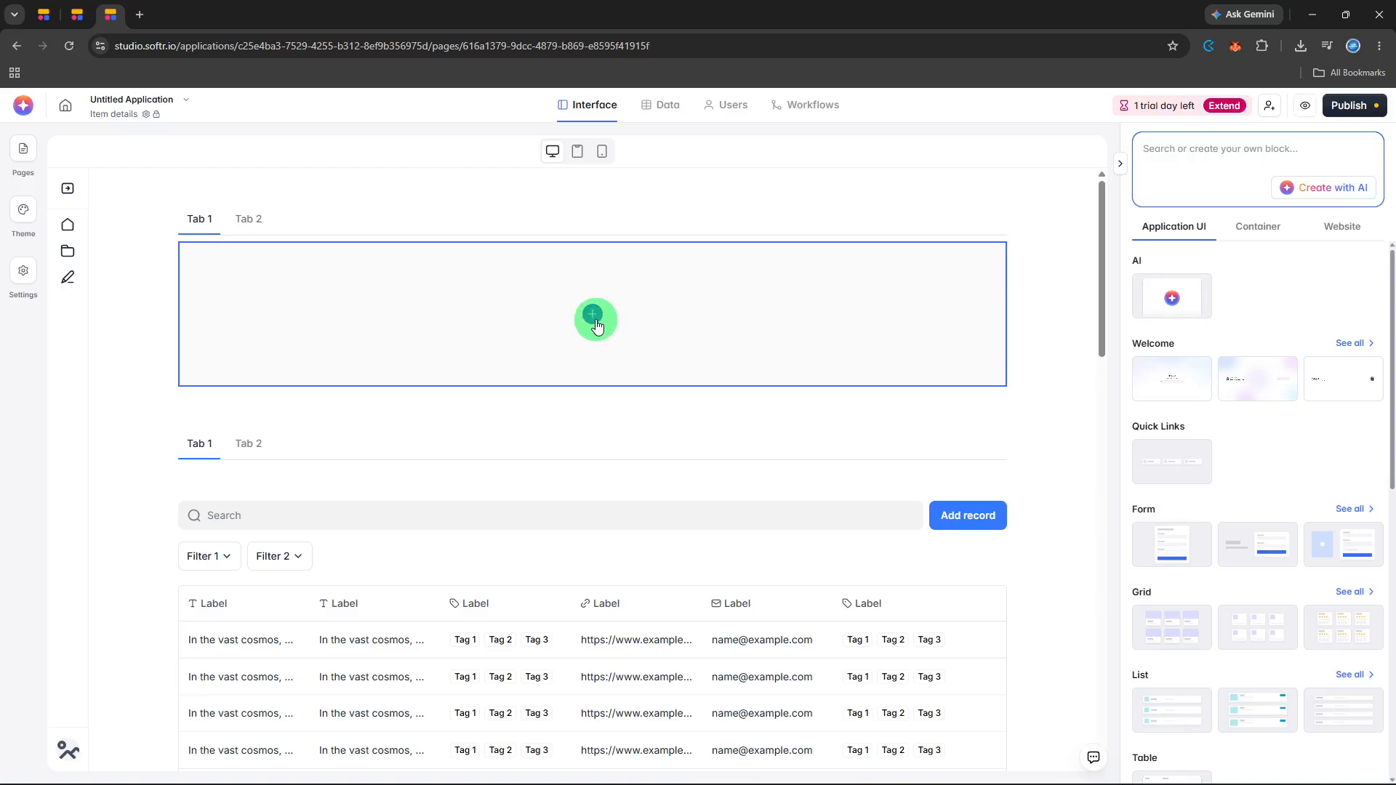
pyautogui.click(594, 321)
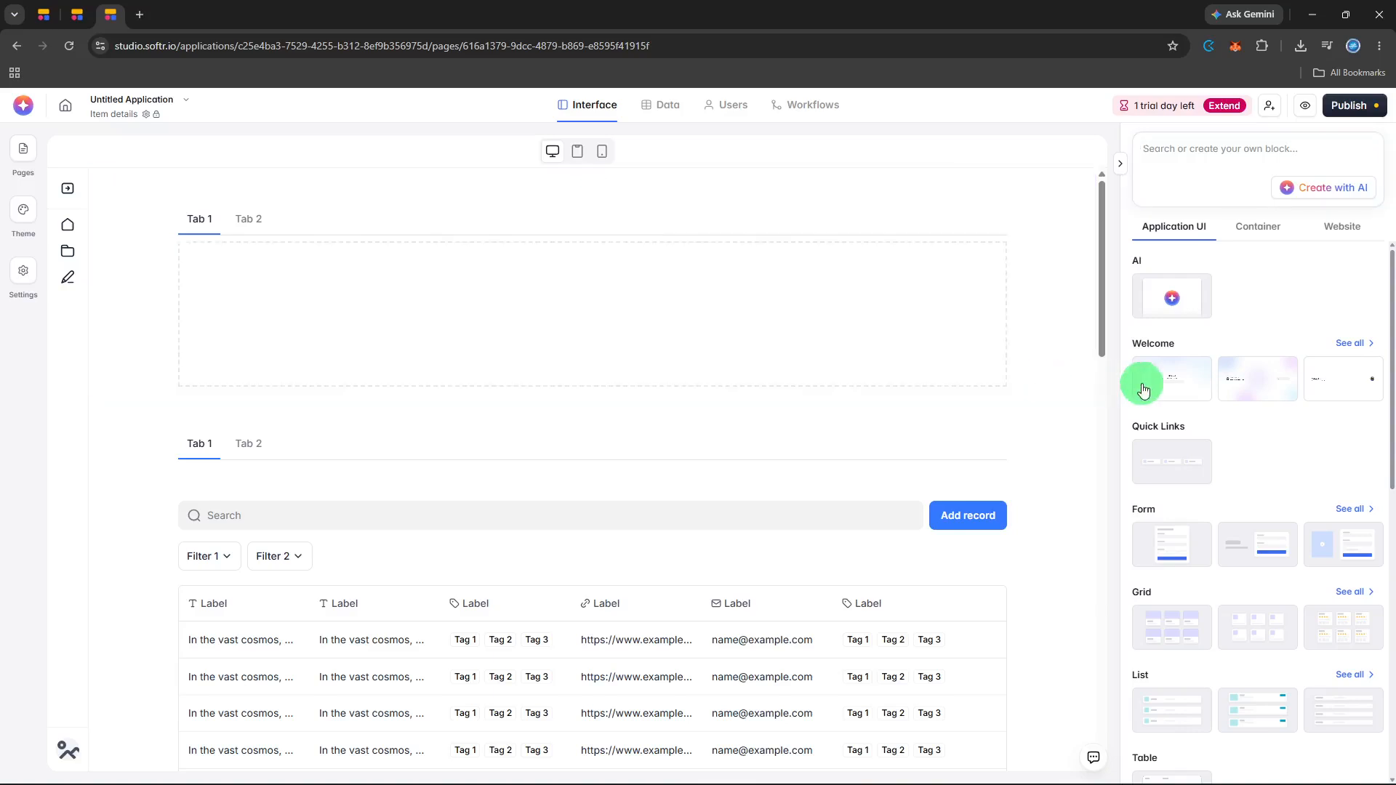
pyautogui.moveTo(1164, 390)
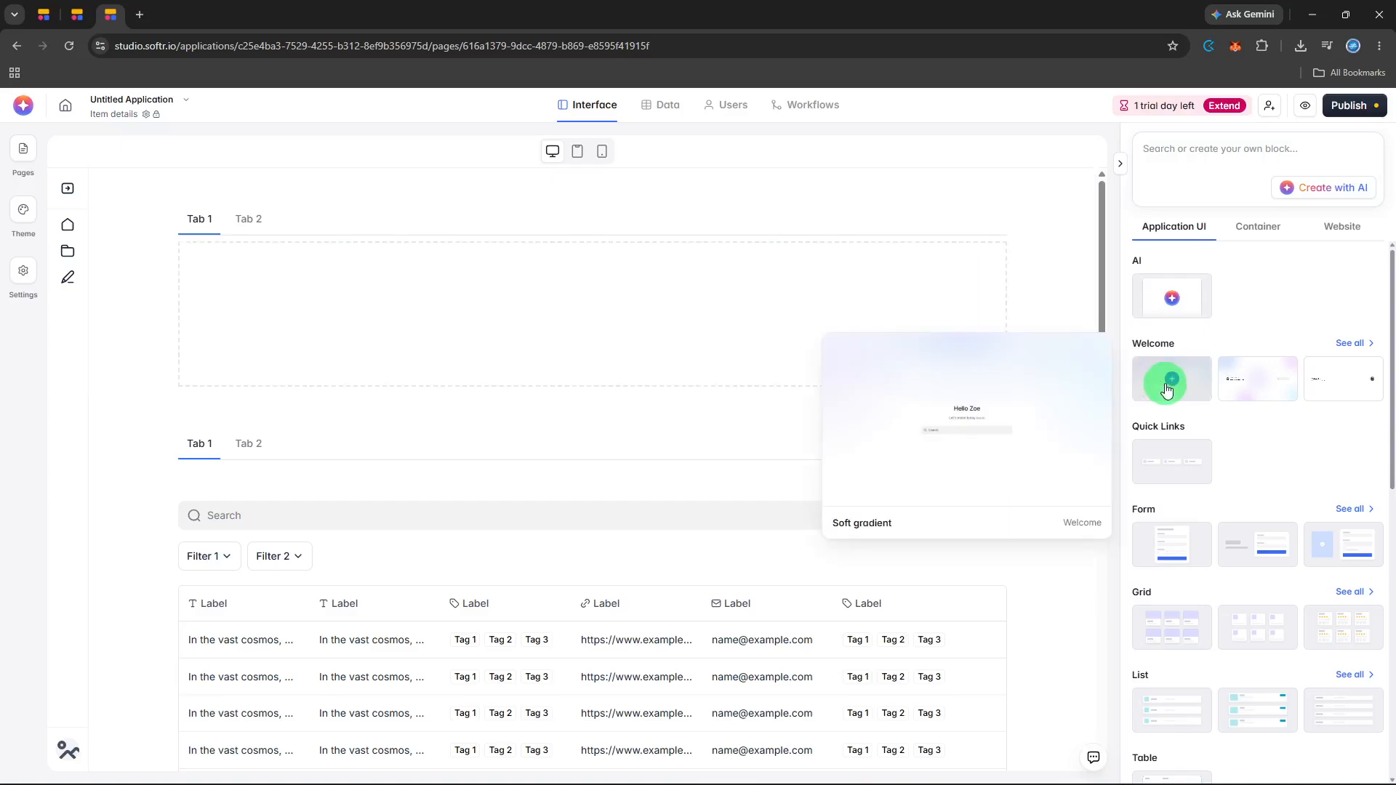
pyautogui.click(1168, 388)
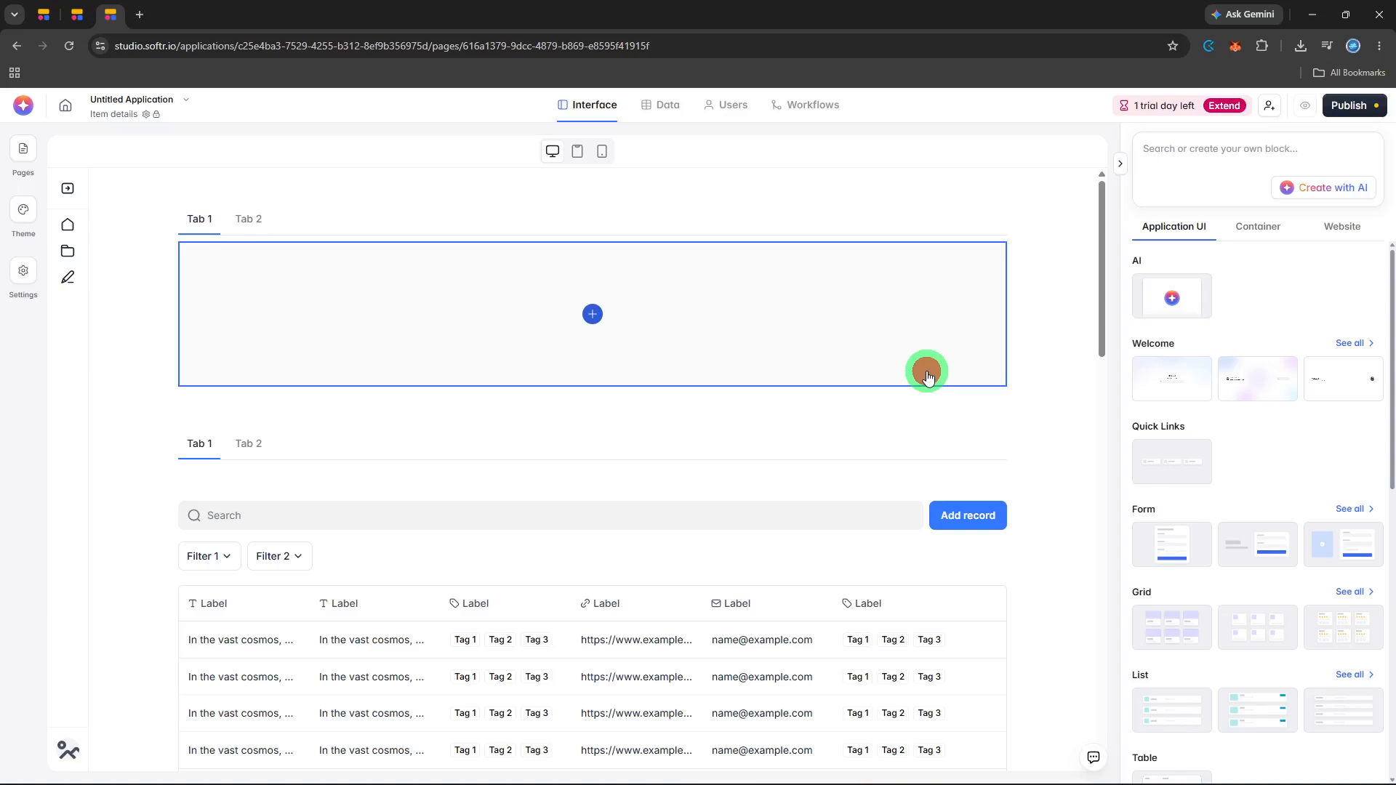
pyautogui.click(928, 377)
pyautogui.moveTo(1161, 376)
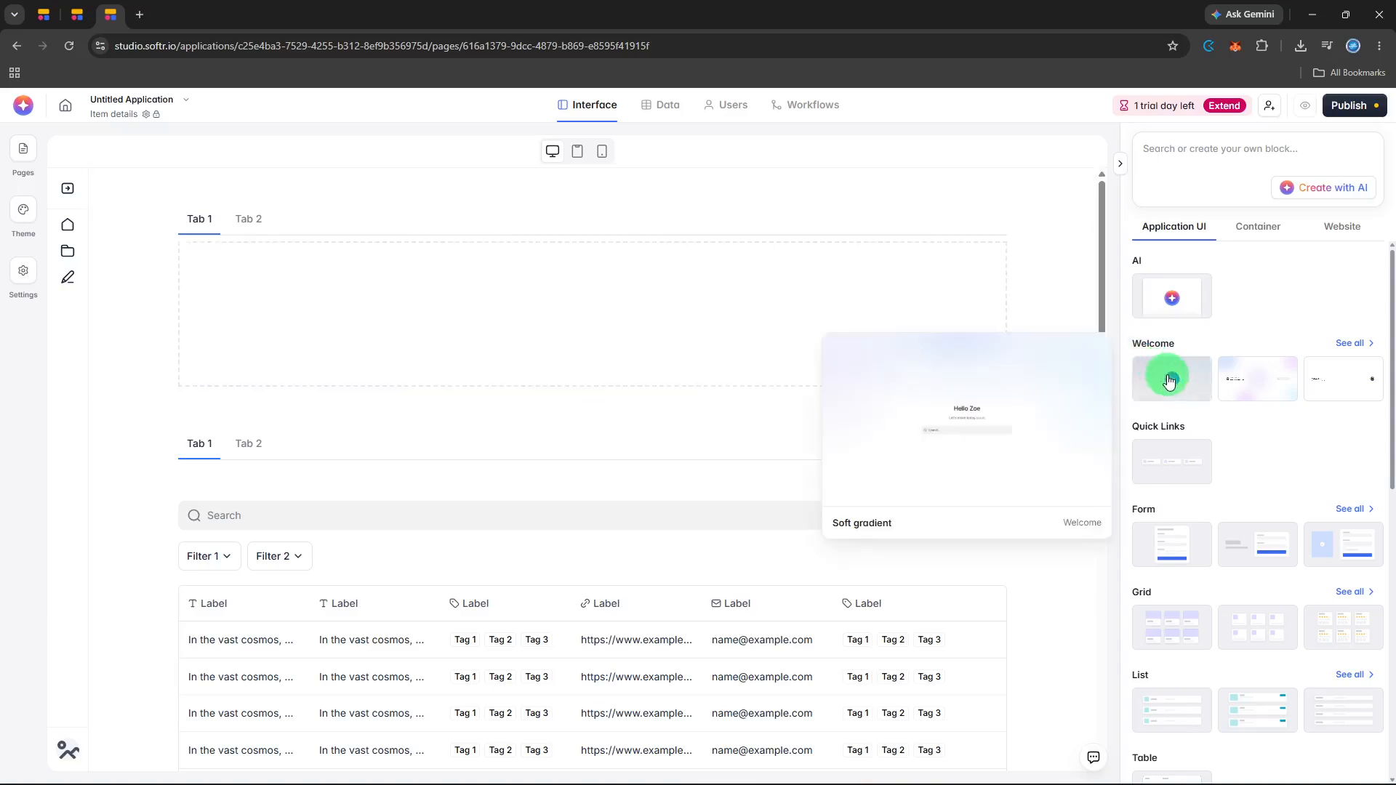
pyautogui.click(1172, 382)
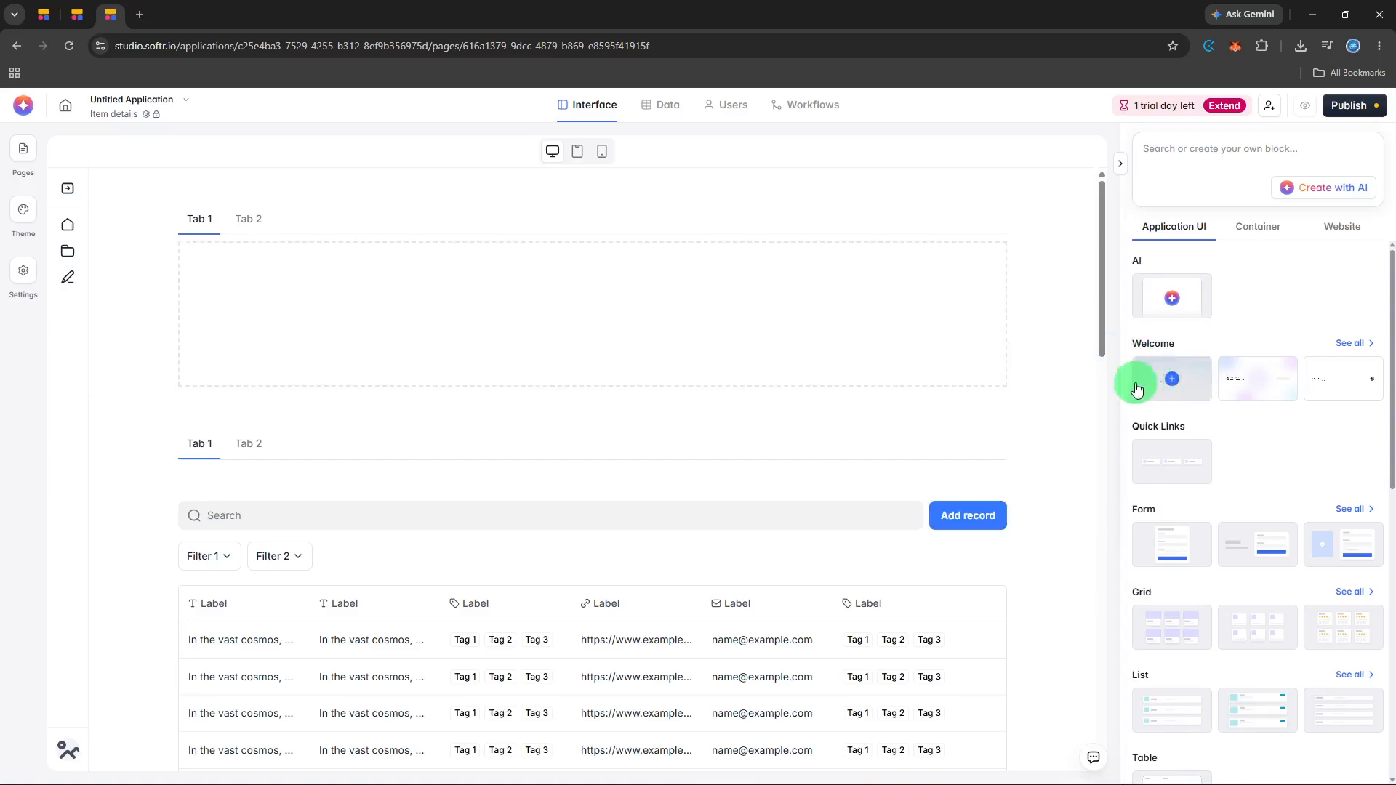
# Step: Switch the new container to Tab 2, add a Quick Links block, and return to Tab 1
pyautogui.click(260, 221)
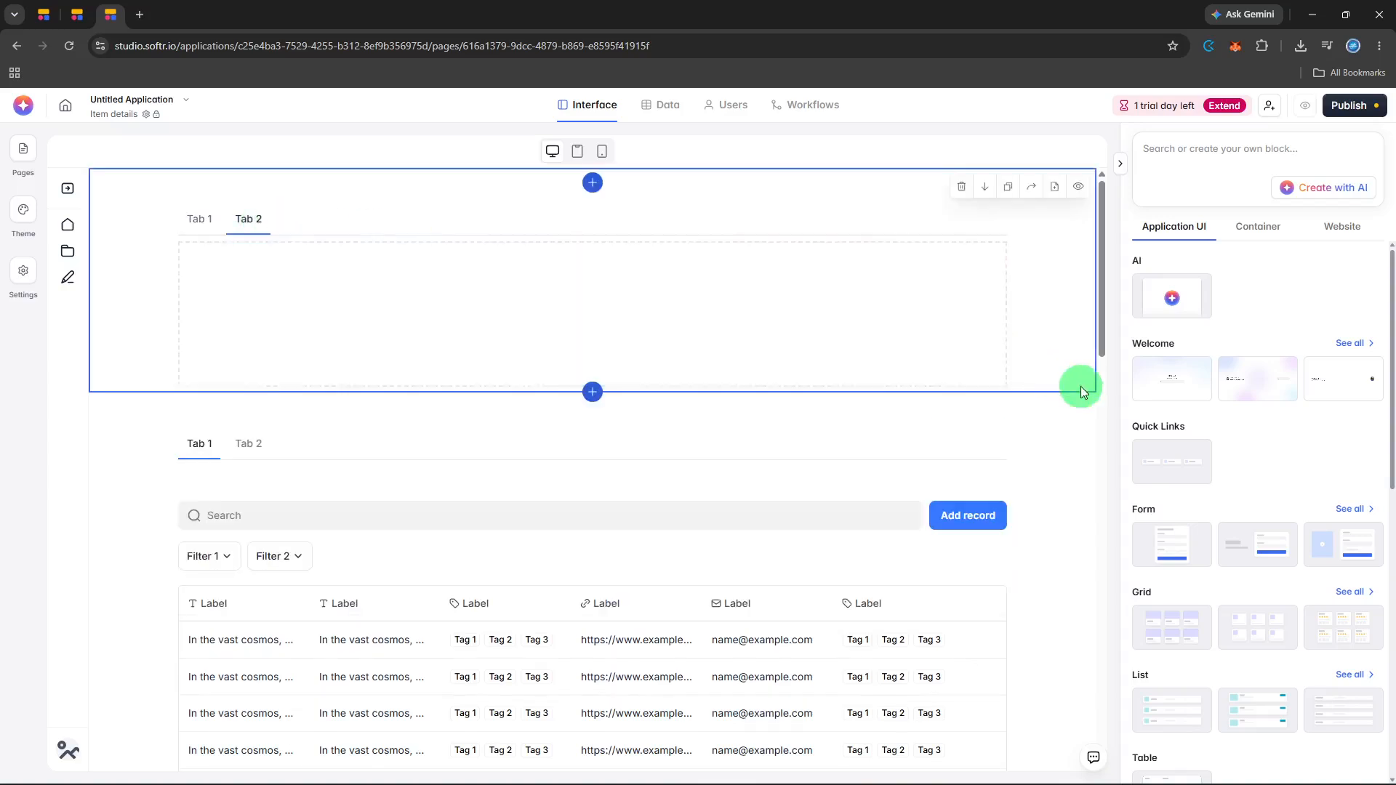
pyautogui.click(1172, 470)
pyautogui.click(209, 231)
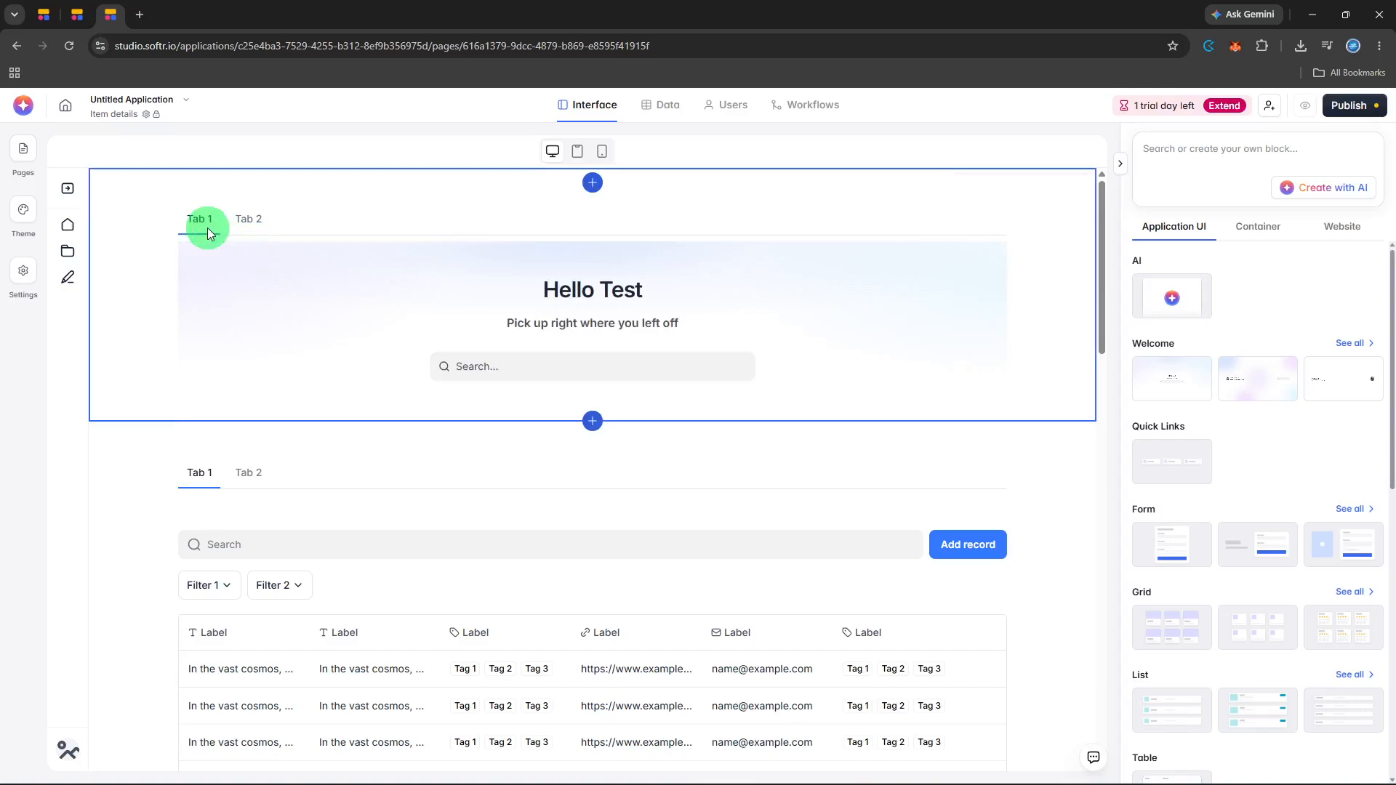
# Step: Inspect the welcome blocks in Tab 1 and open the data source settings of the "Welcome, Test" block
pyautogui.click(287, 264)
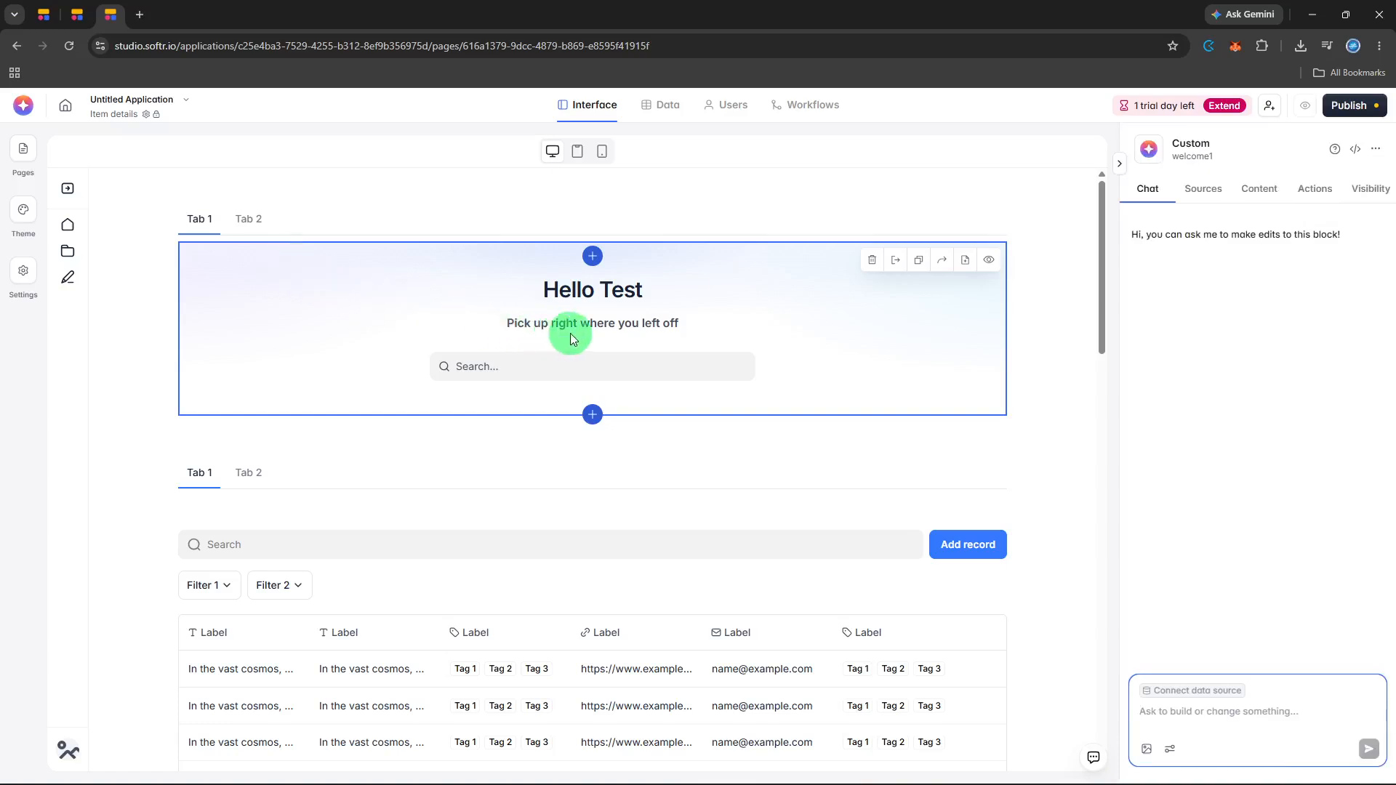
pyautogui.click(629, 355)
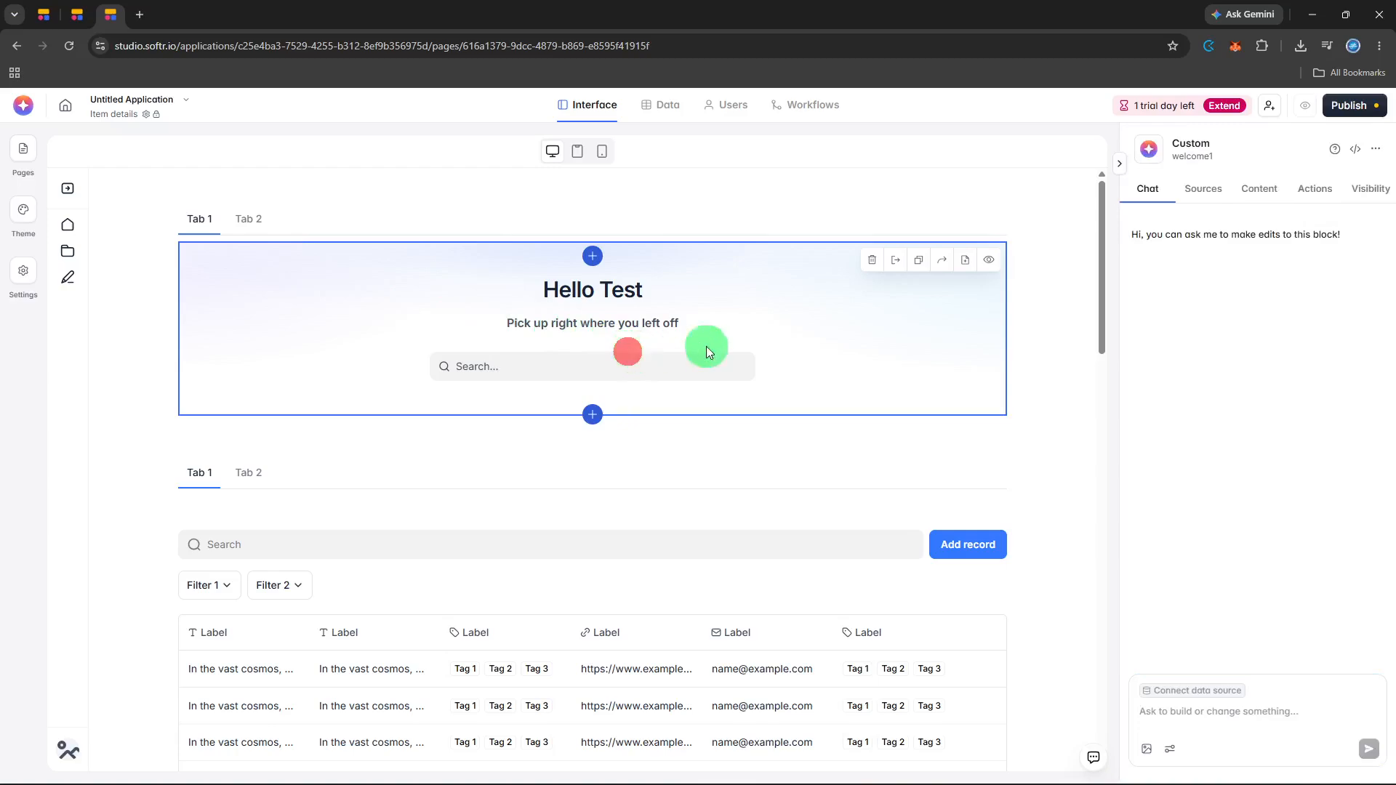
pyautogui.click(1256, 189)
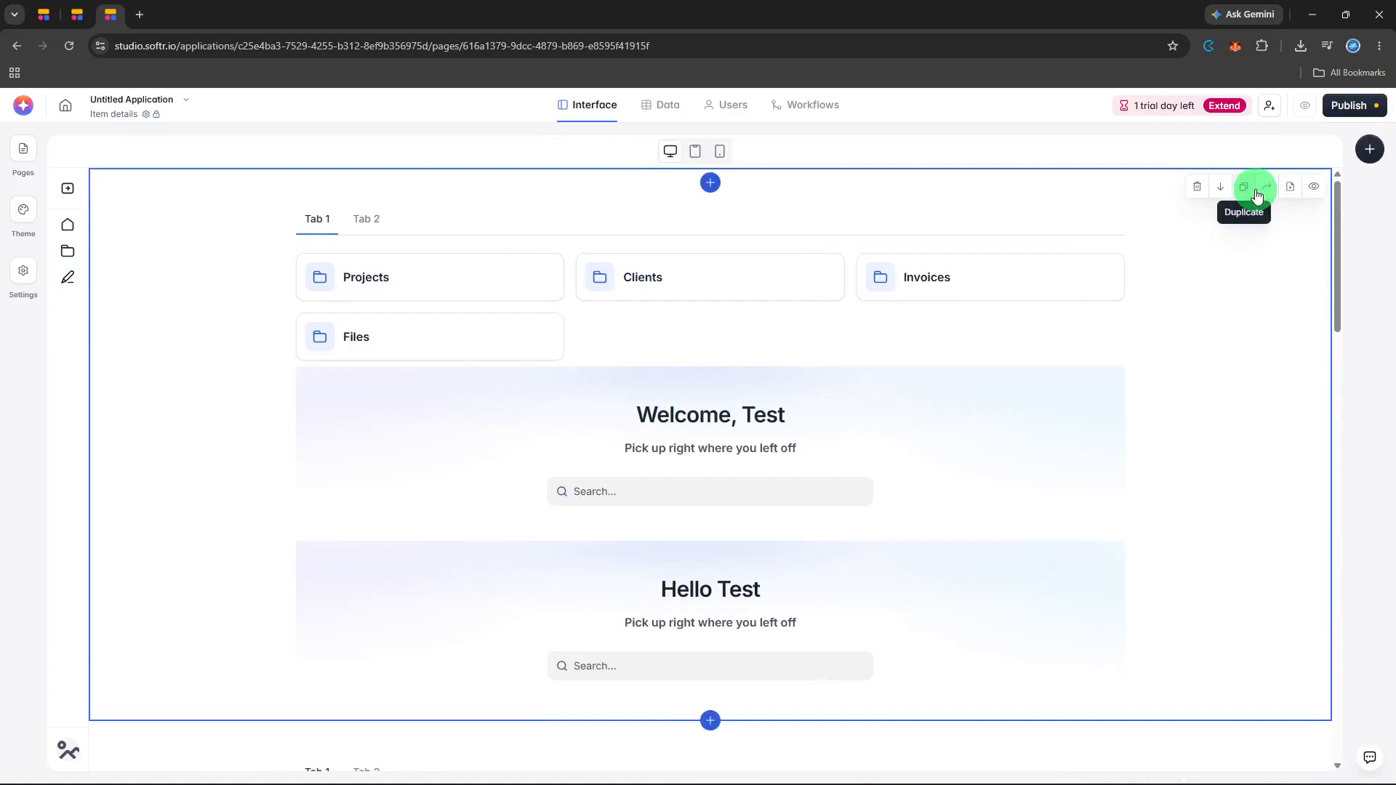
pyautogui.click(1041, 463)
pyautogui.scroll(-4, 1041, 463)
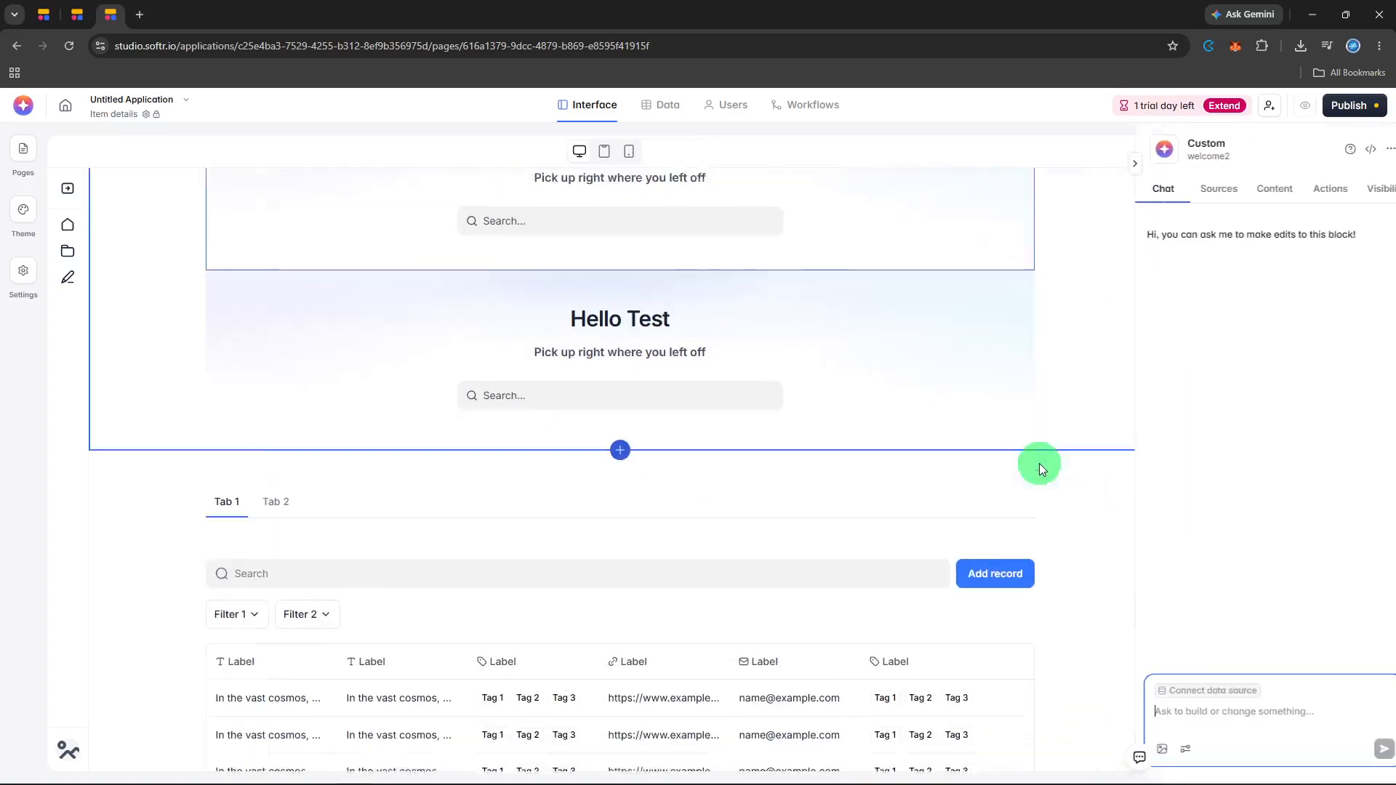
pyautogui.scroll(3, 1040, 464)
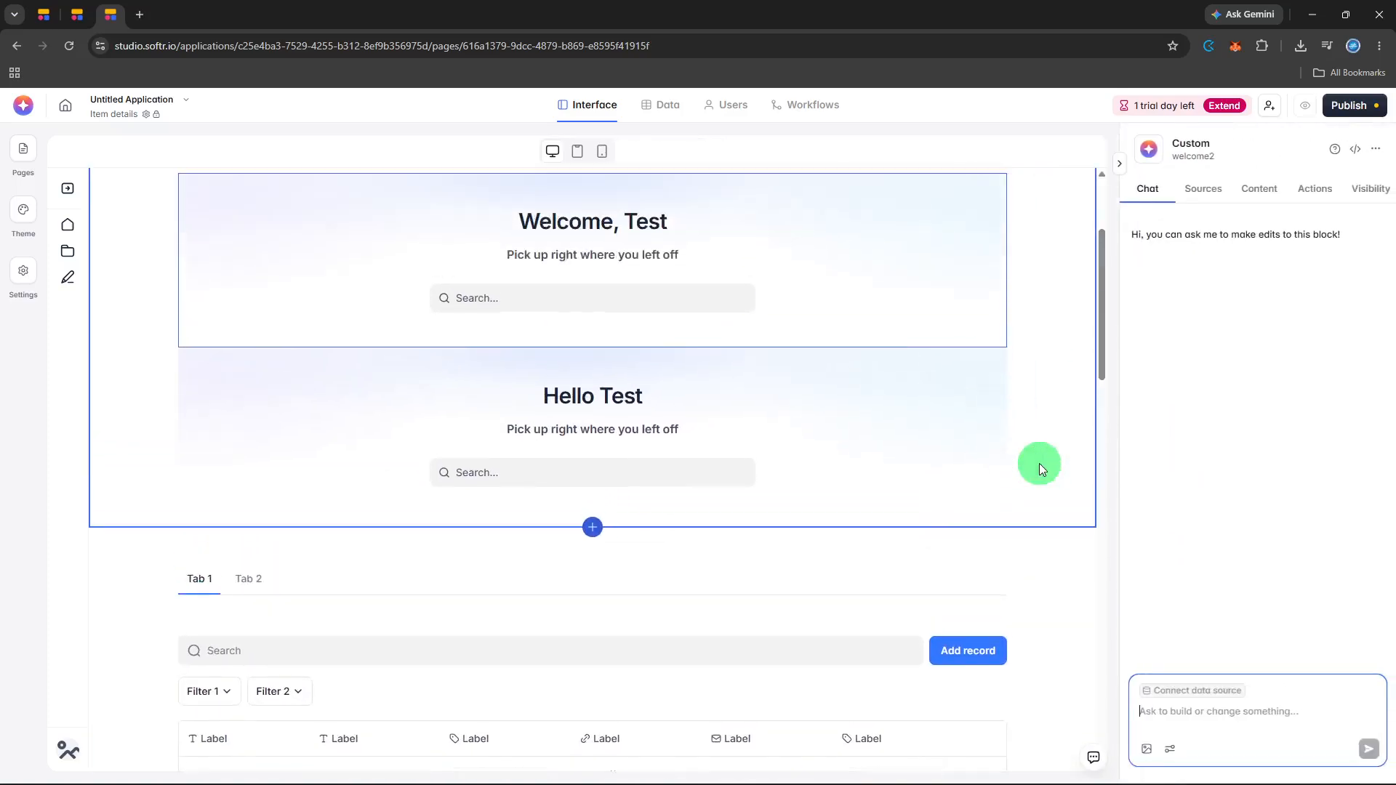
pyautogui.scroll(1, 1039, 463)
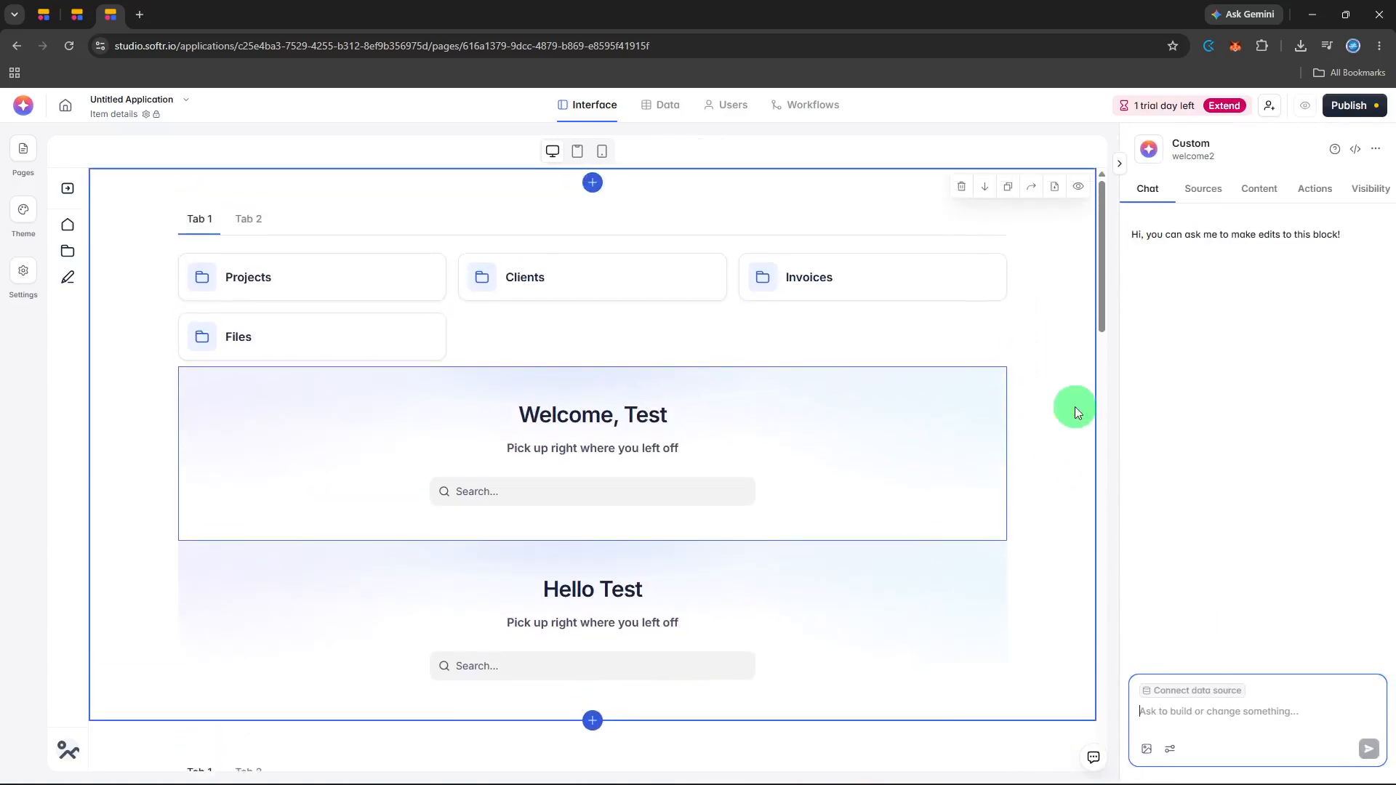
pyautogui.click(1201, 202)
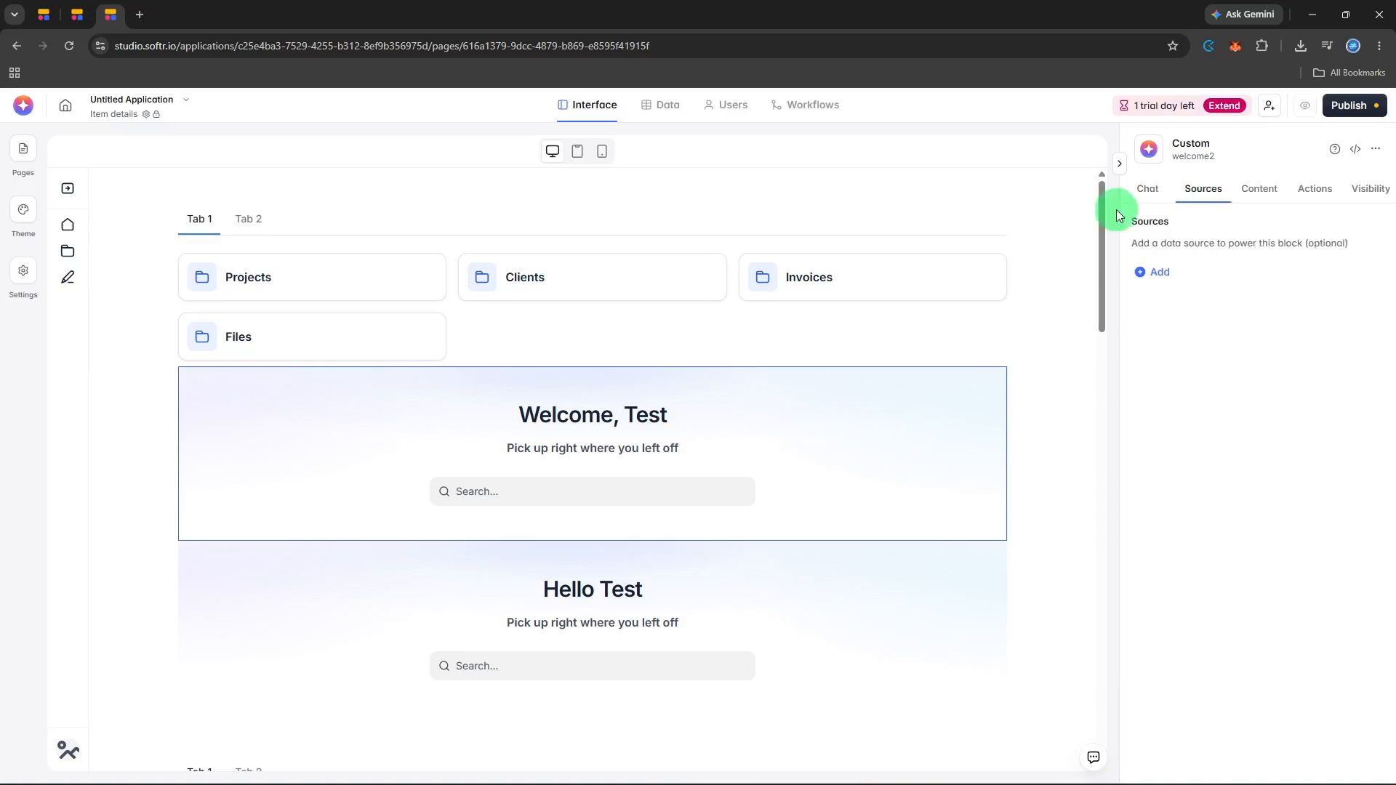
# Step: Review both tabs of the new container and the table below it, and start a preview of the app
pyautogui.click(259, 224)
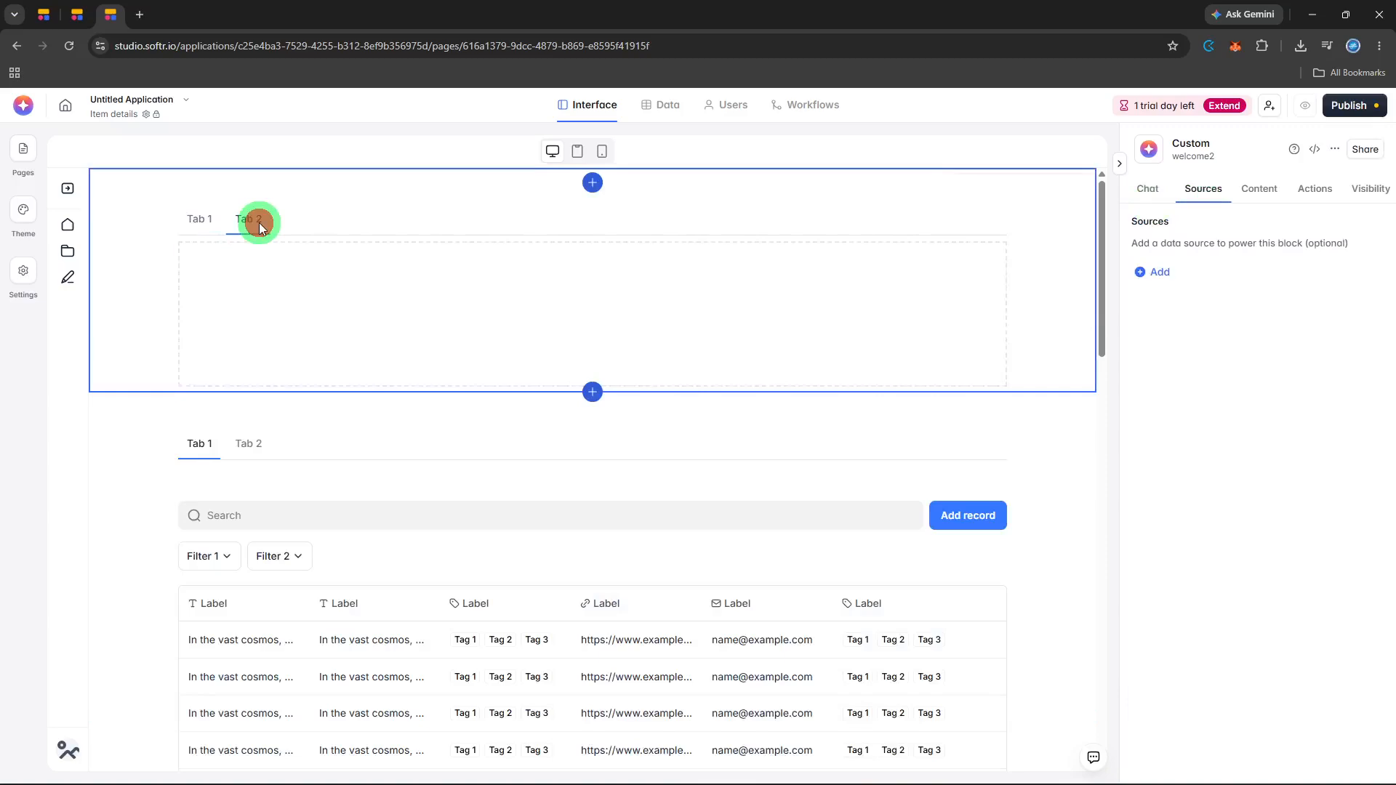
pyautogui.click(191, 232)
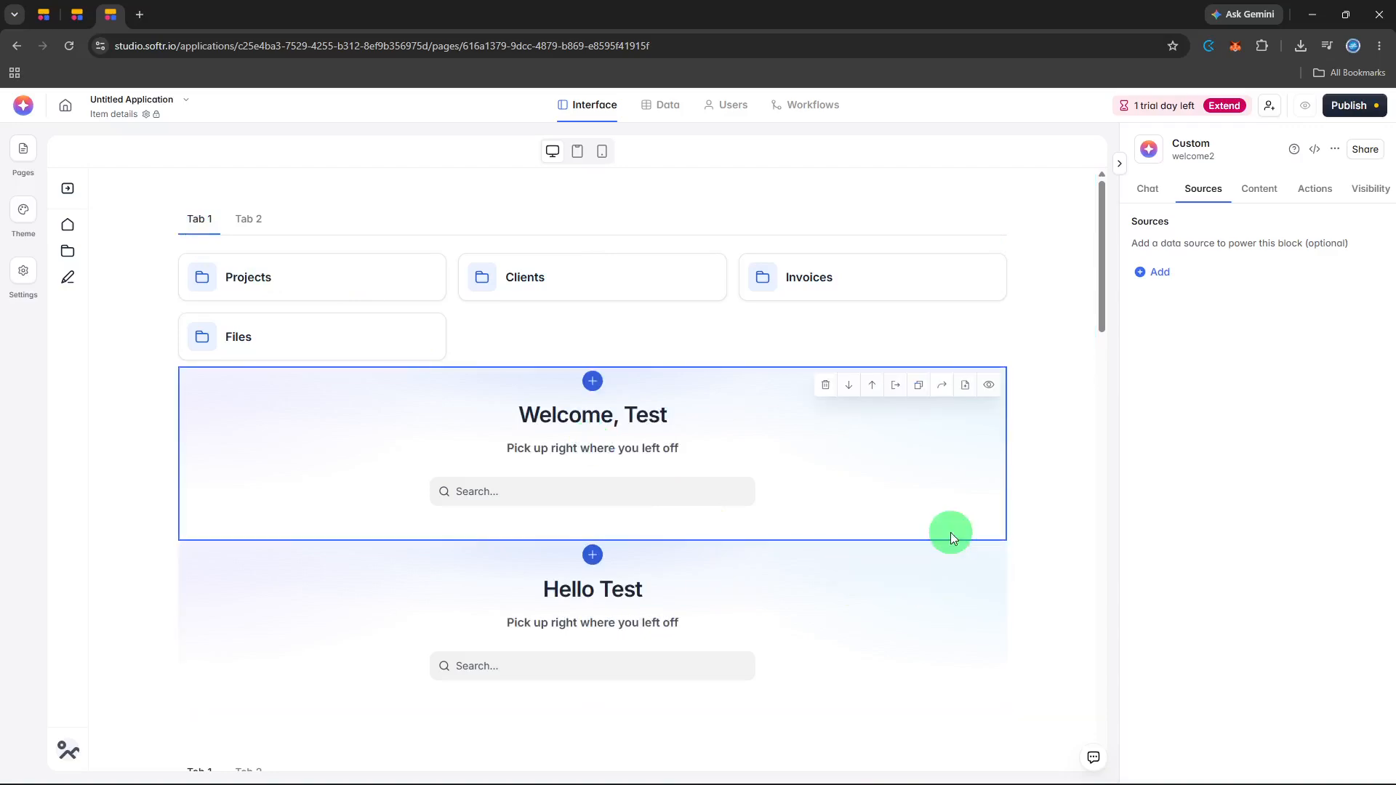
pyautogui.scroll(-3, 950, 532)
pyautogui.scroll(-6, 952, 538)
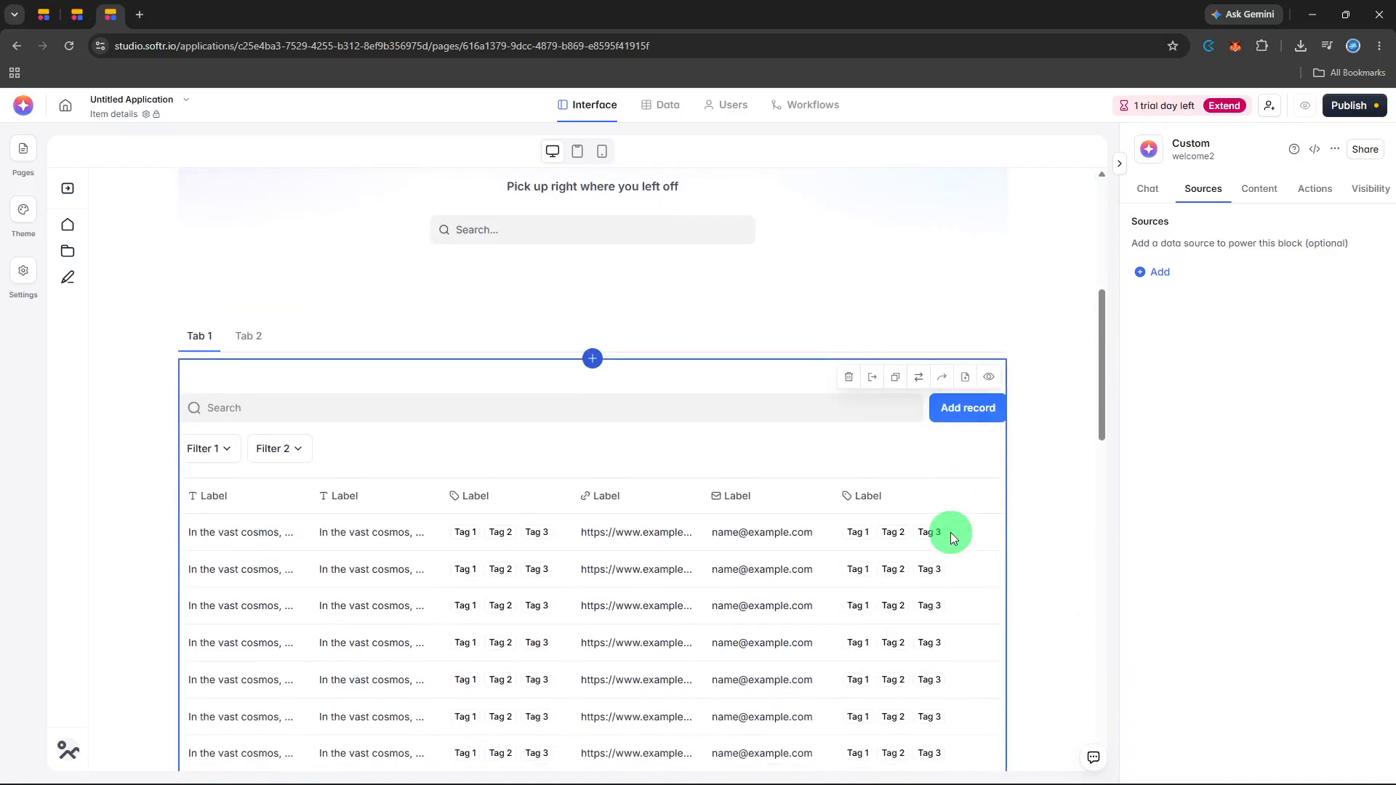
pyautogui.press('Escape')
pyautogui.scroll(9, 949, 536)
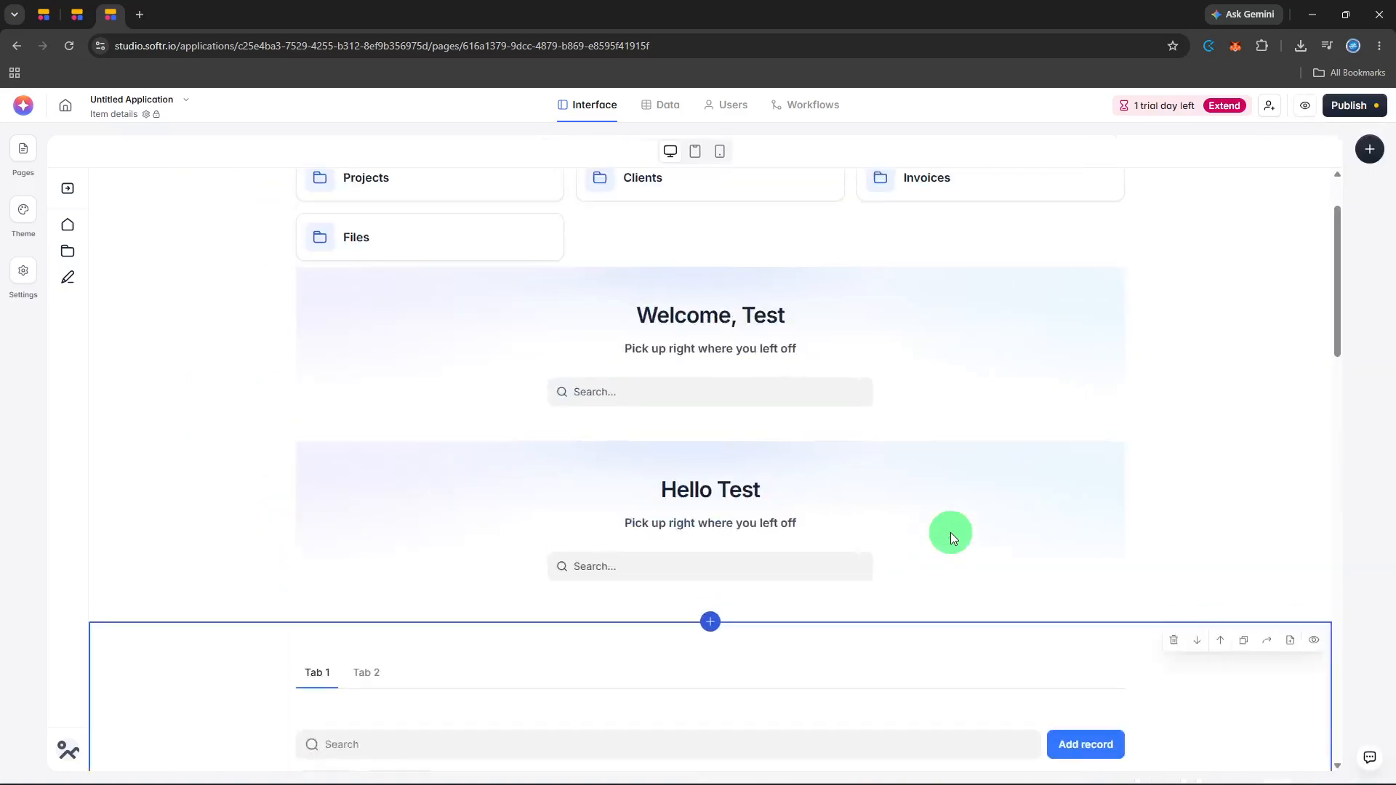
pyautogui.scroll(1, 949, 535)
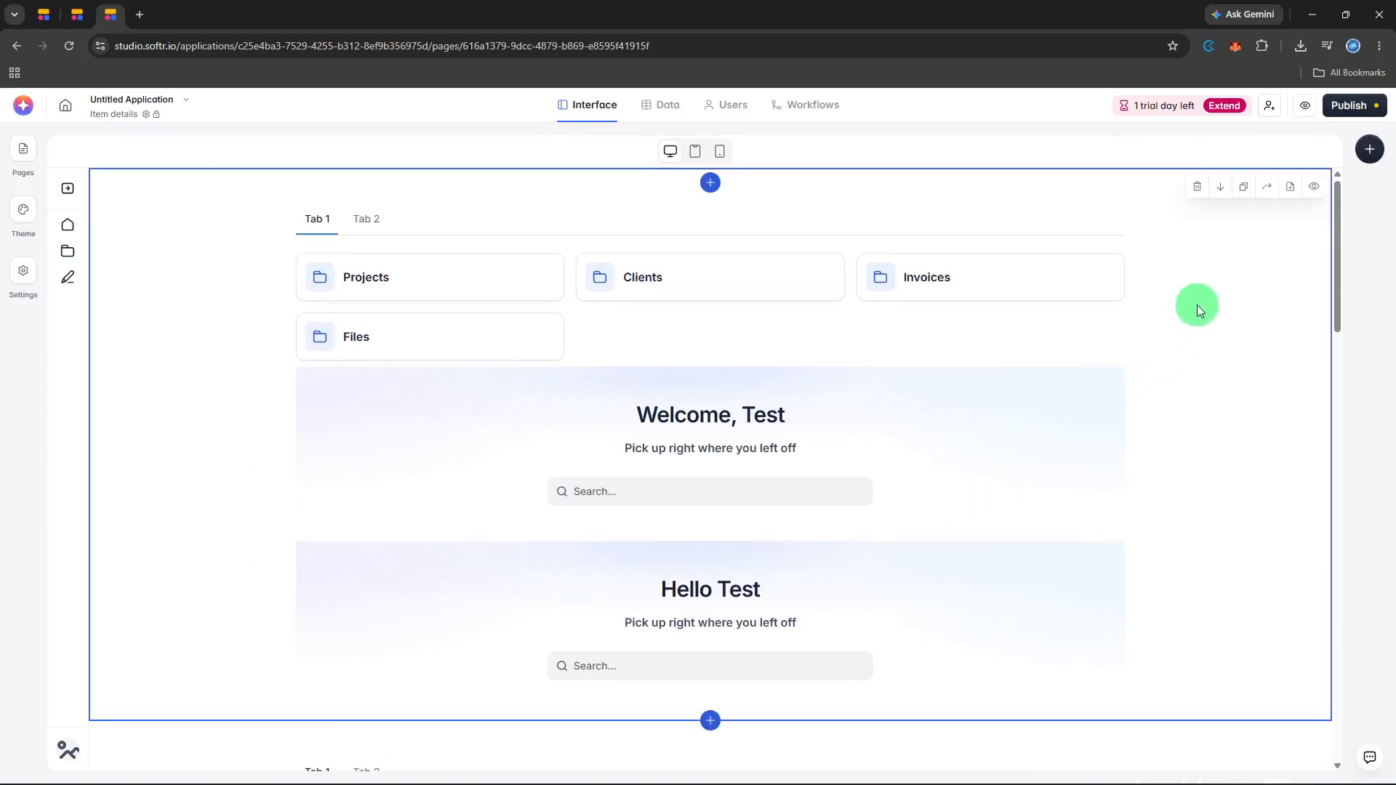
pyautogui.click(1304, 107)
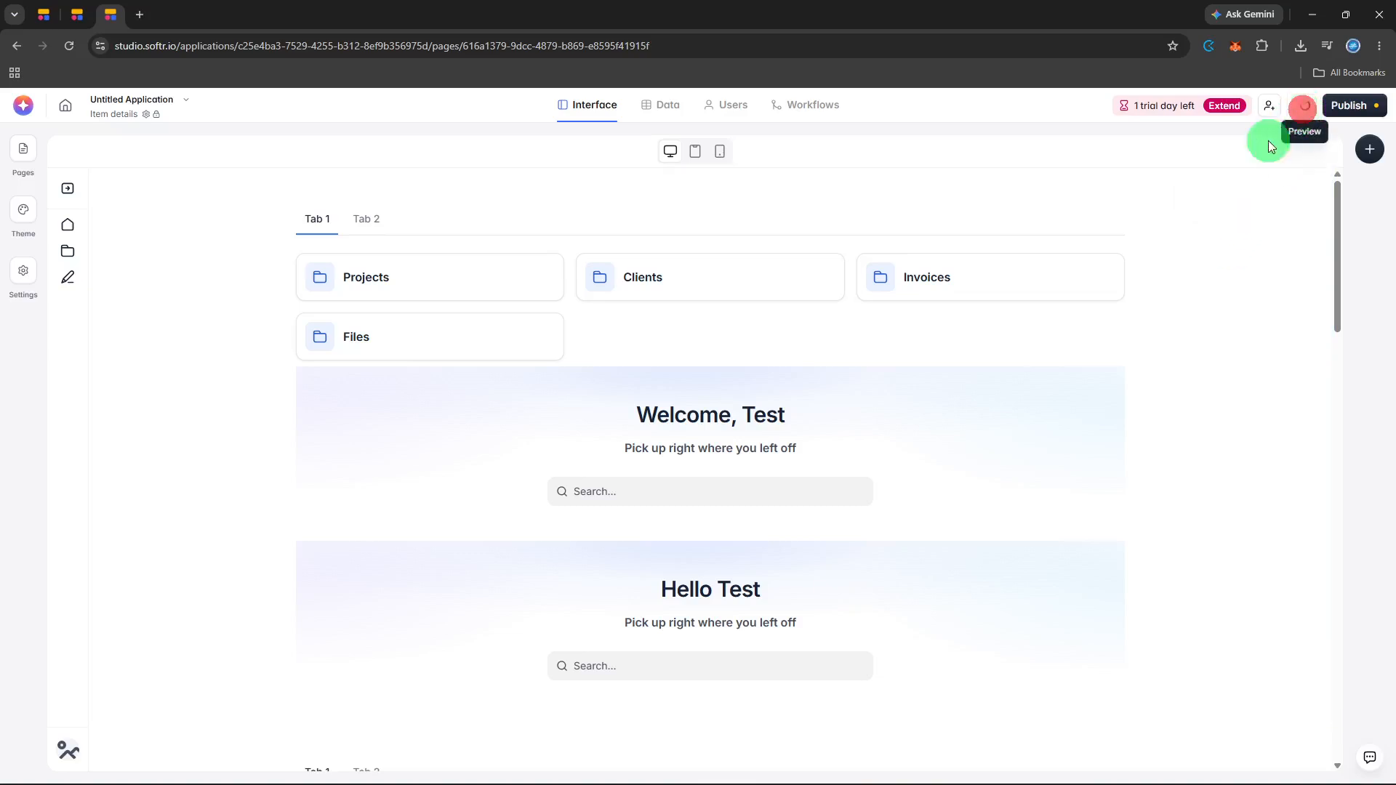